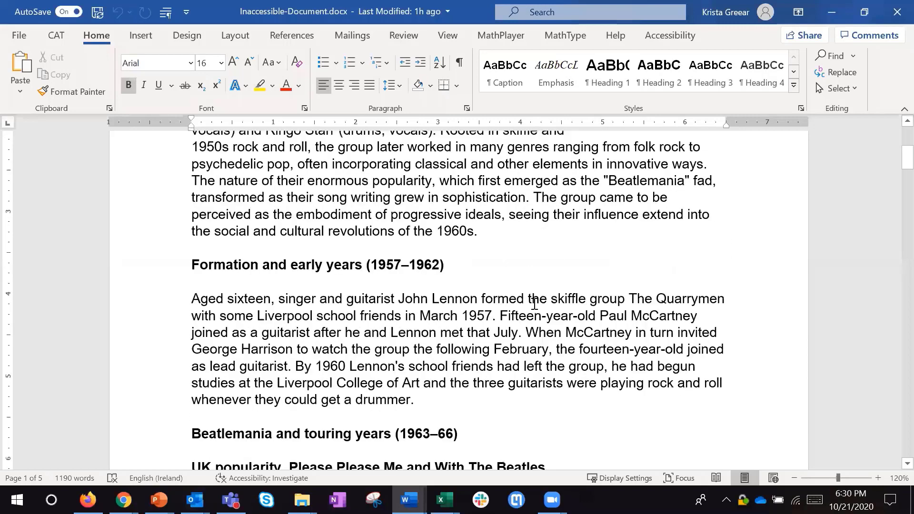
{"action": "scroll", "coordinate": [529, 292], "scroll_direction": "down", "scroll_amount": 3}
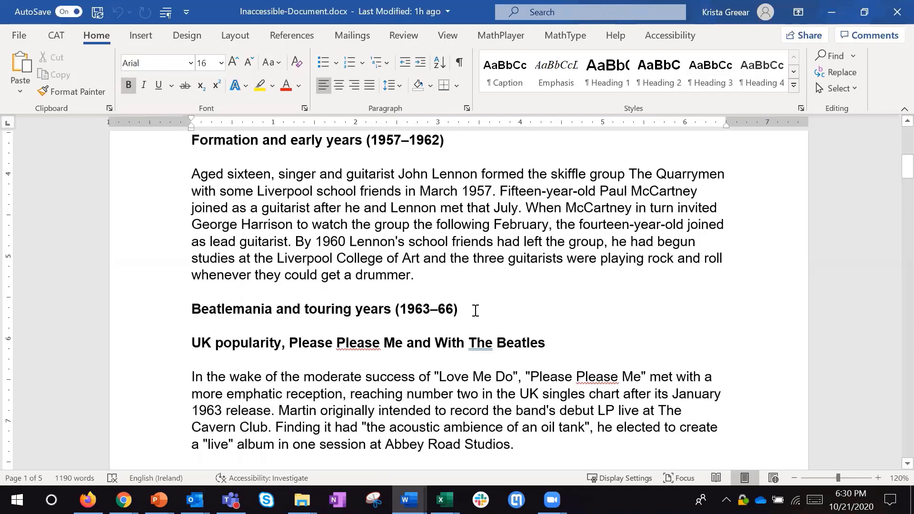
- Apply the Heading 1 style to the document title "The Beatles"
{"action": "left_click", "coordinate": [415, 309]}
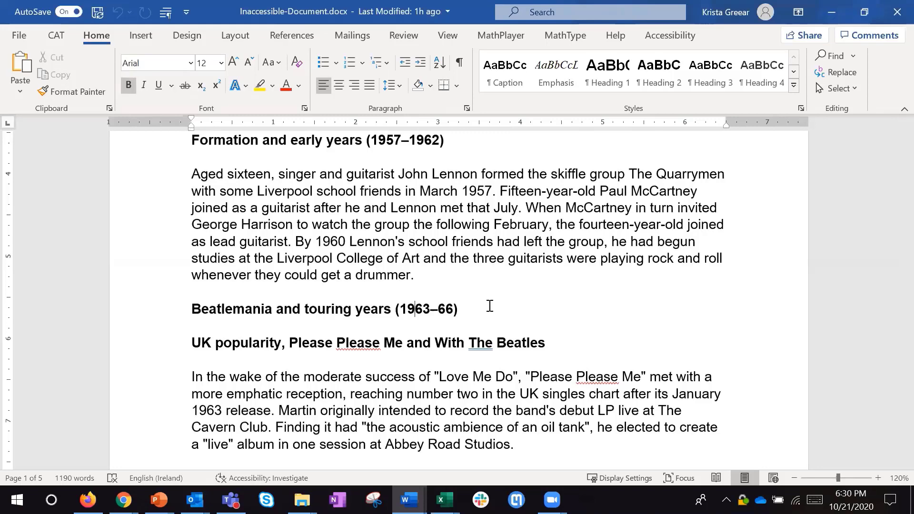
{"action": "scroll", "coordinate": [490, 292], "scroll_direction": "up", "scroll_amount": 10}
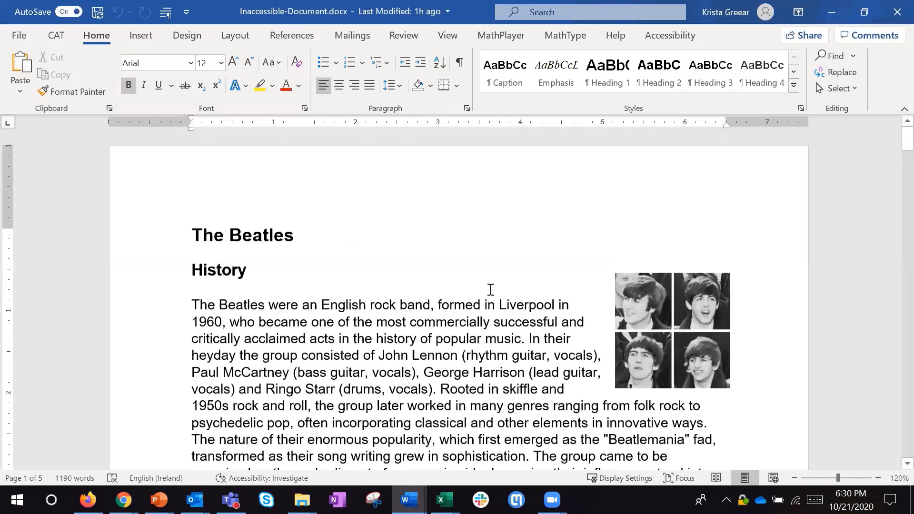
{"action": "left_click", "coordinate": [298, 234]}
{"action": "left_click_drag", "start_coordinate": [320, 234], "coordinate": [180, 229]}
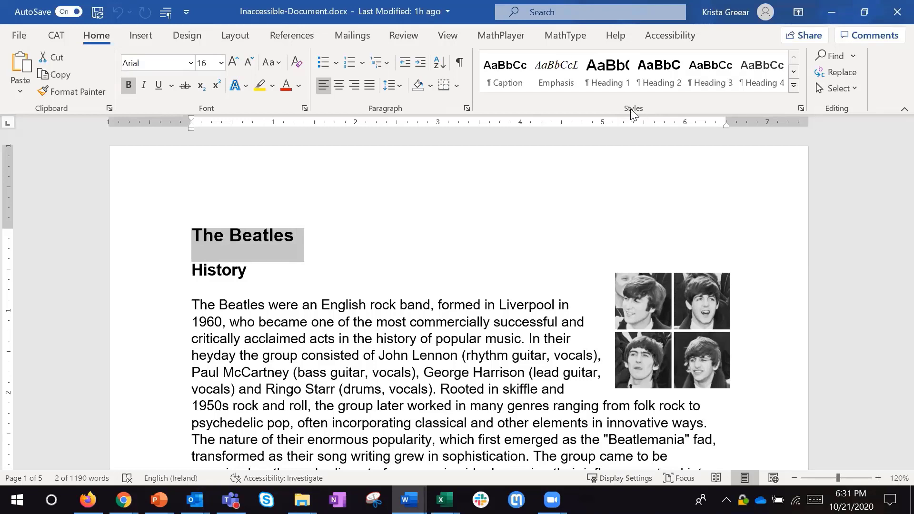
{"action": "left_click", "coordinate": [605, 72]}
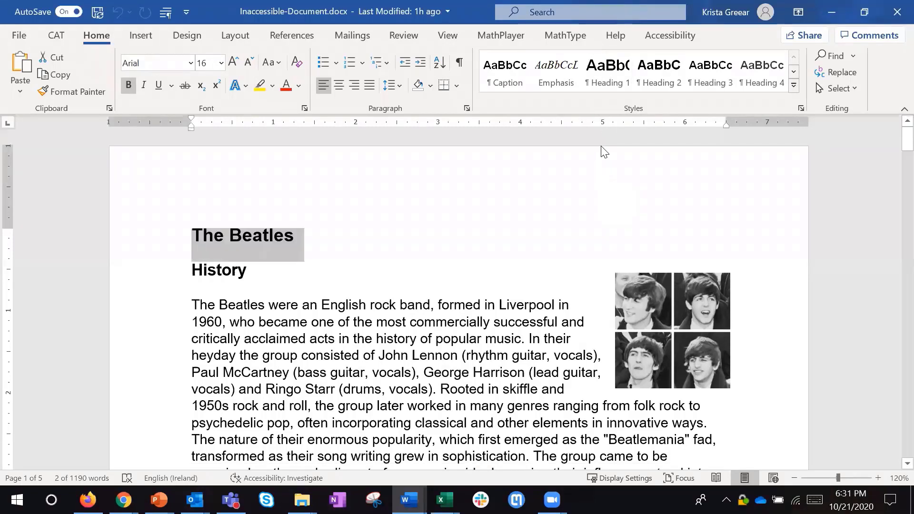
{"action": "left_click", "coordinate": [606, 71]}
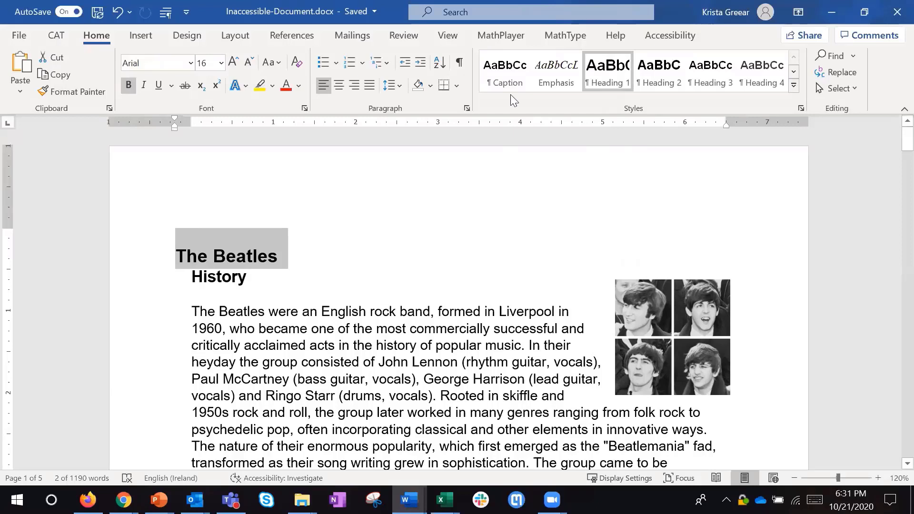
- Open the Navigation pane and show the document's headings in it
{"action": "left_click", "coordinate": [633, 15]}
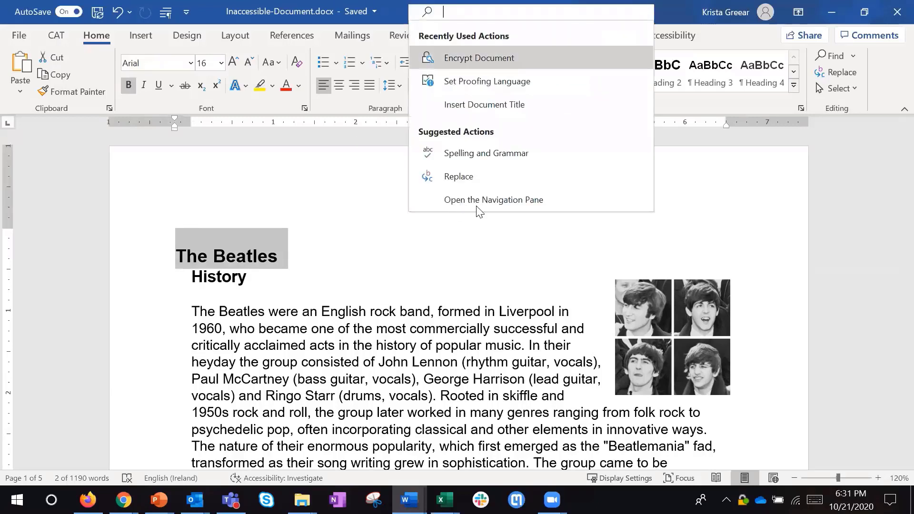
{"action": "left_click", "coordinate": [480, 271]}
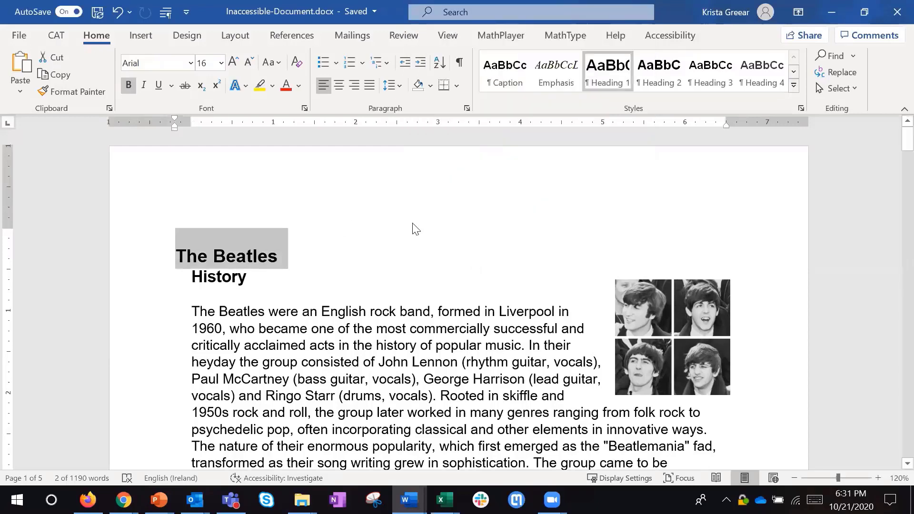
{"action": "key", "text": "ctrl+f"}
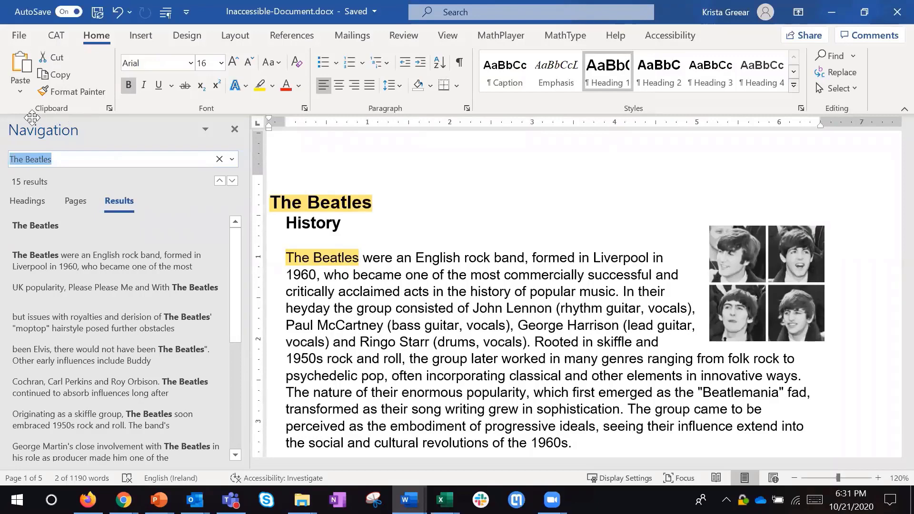
{"action": "left_click", "coordinate": [21, 203]}
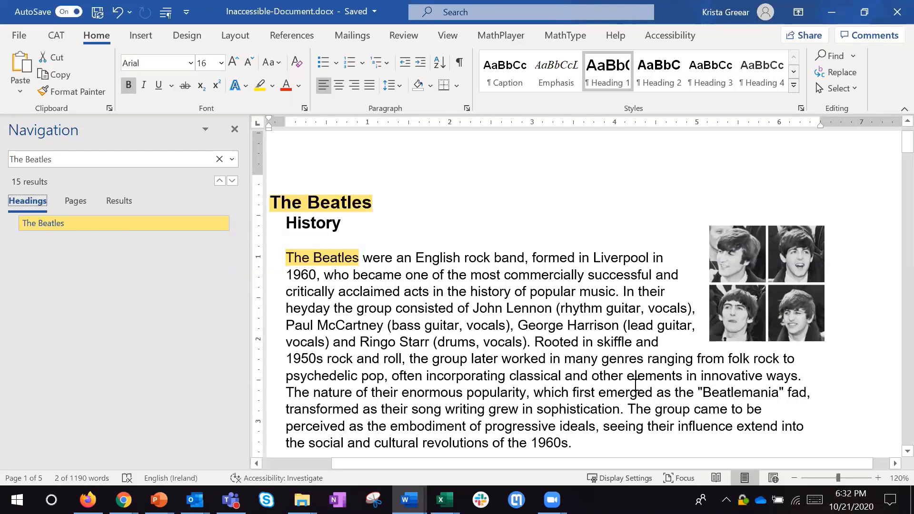
{"action": "left_click_drag", "start_coordinate": [555, 460], "coordinate": [524, 460]}
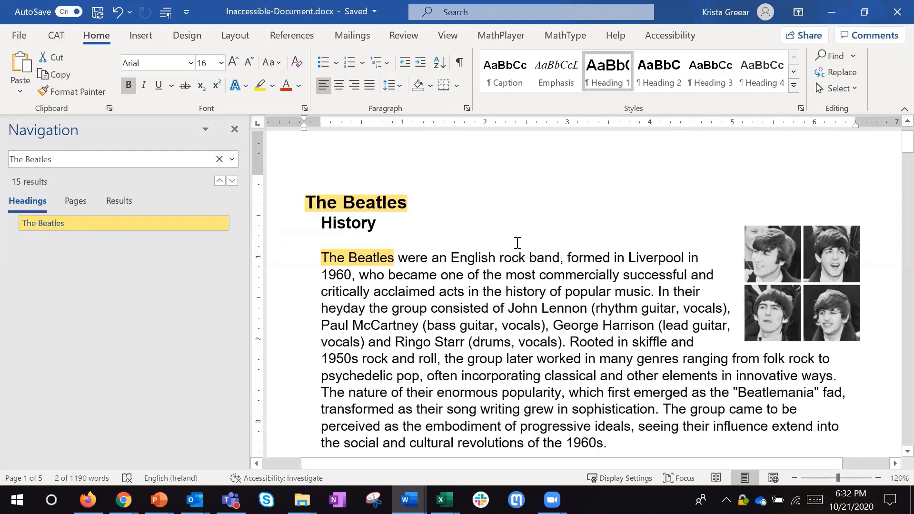
- Apply Heading 2 to the "History" line and Heading 3 to "Formation and early years (1957–1962)"
{"action": "left_click", "coordinate": [363, 225]}
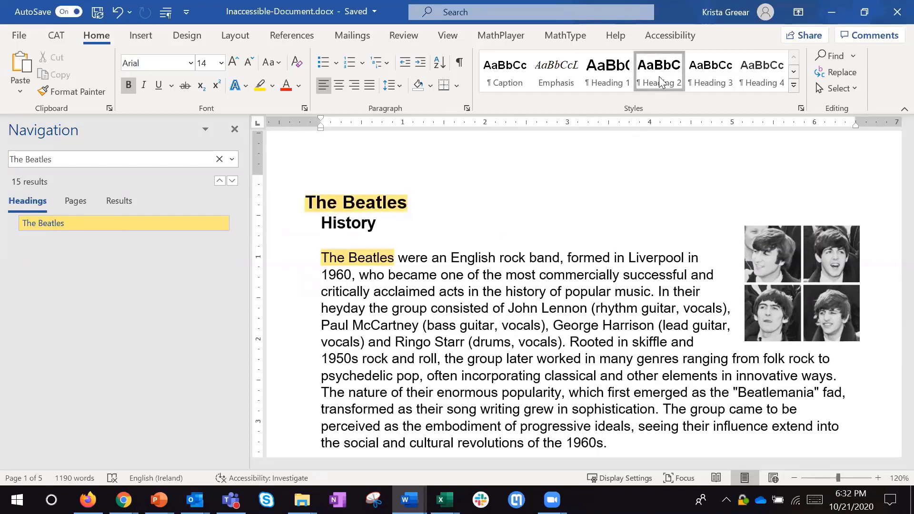
{"action": "left_click", "coordinate": [658, 76]}
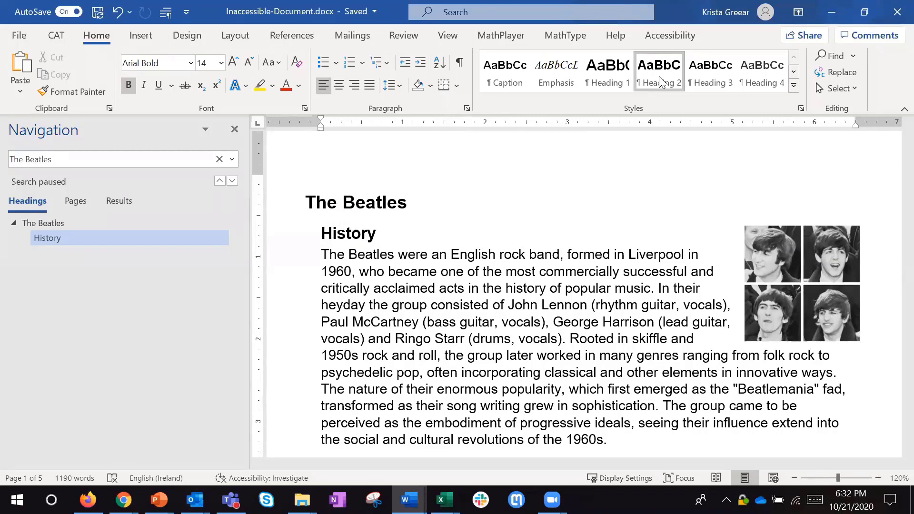
{"action": "scroll", "coordinate": [559, 278], "scroll_direction": "down", "scroll_amount": 2}
{"action": "left_click", "coordinate": [456, 353]}
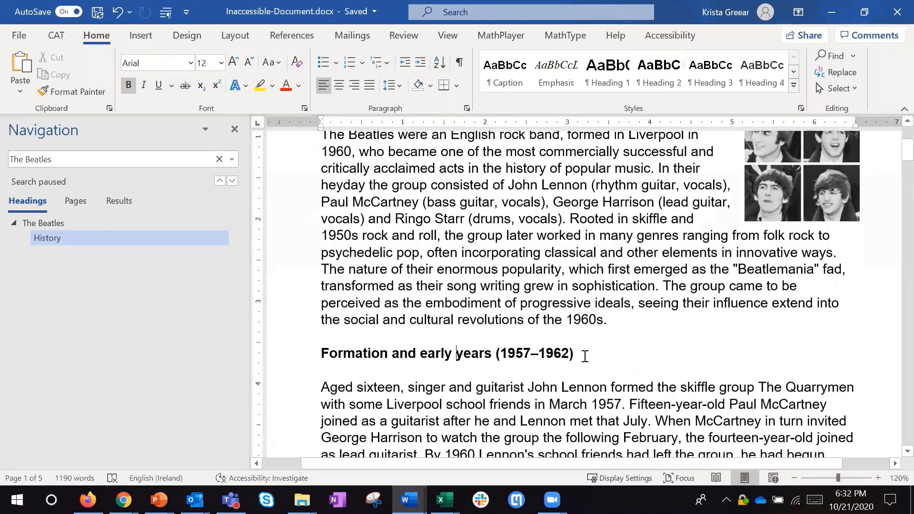
{"action": "scroll", "coordinate": [670, 366], "scroll_direction": "up", "scroll_amount": 1}
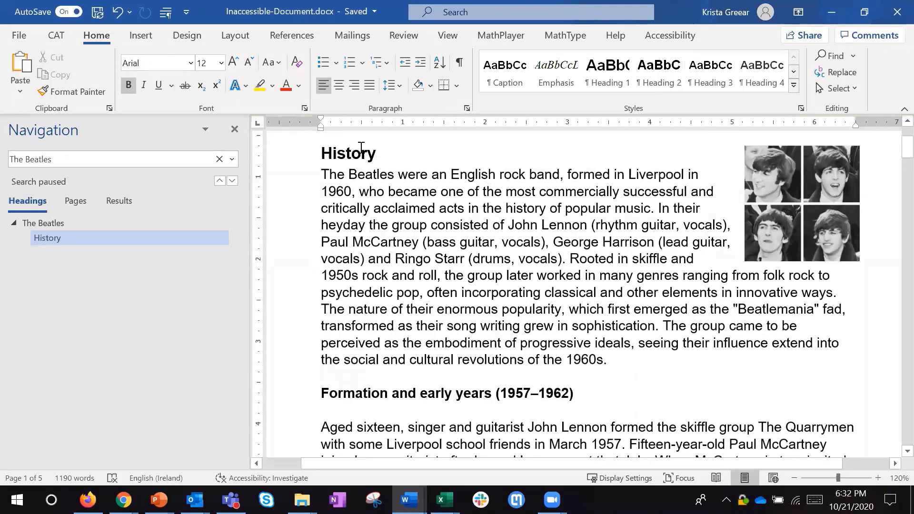
{"action": "left_click", "coordinate": [710, 77]}
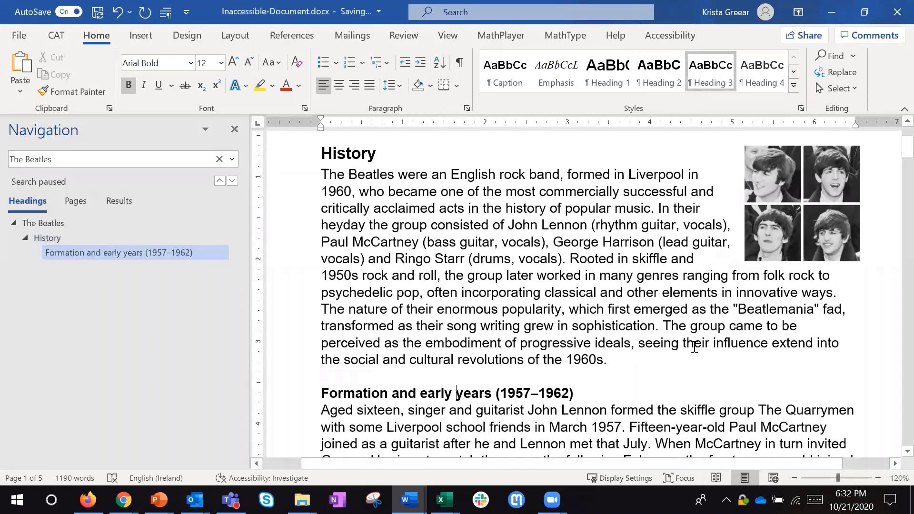
- Clear the search text in the Navigation pane and close the pane
{"action": "left_click", "coordinate": [671, 375]}
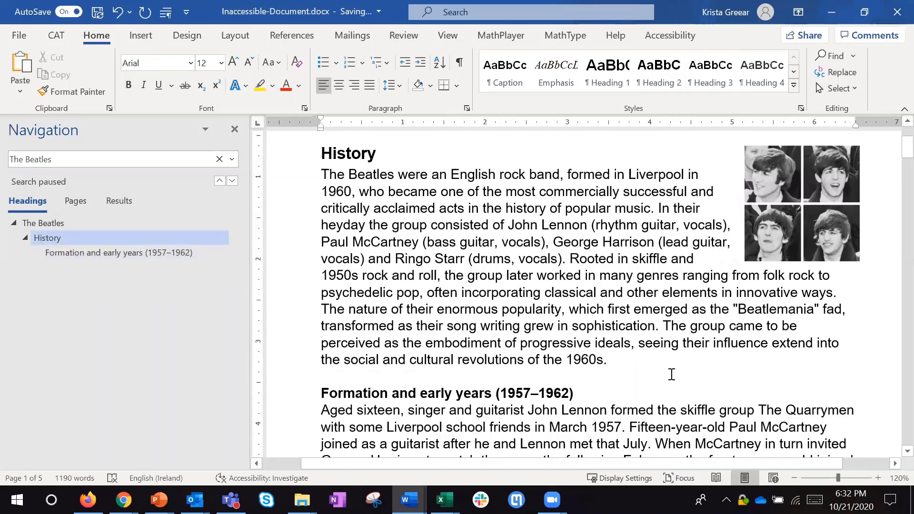
{"action": "key", "text": "ctrl+f"}
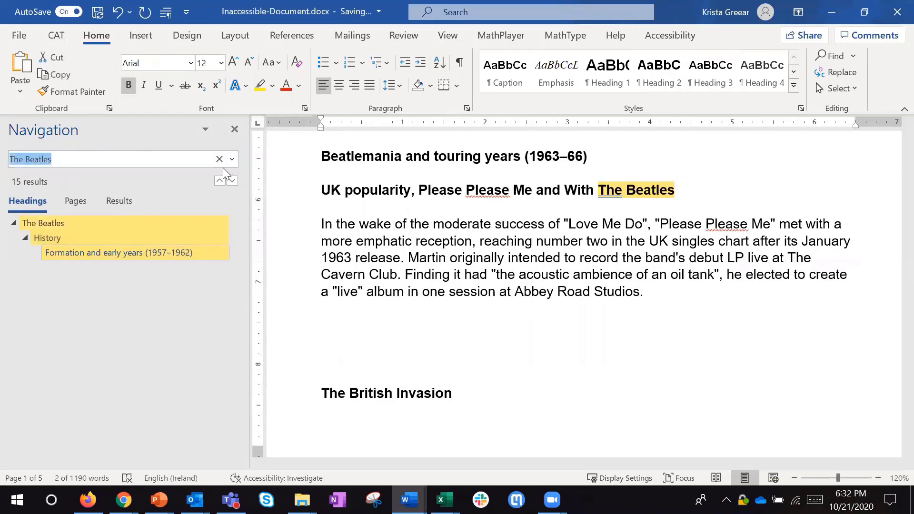
{"action": "left_click", "coordinate": [219, 159]}
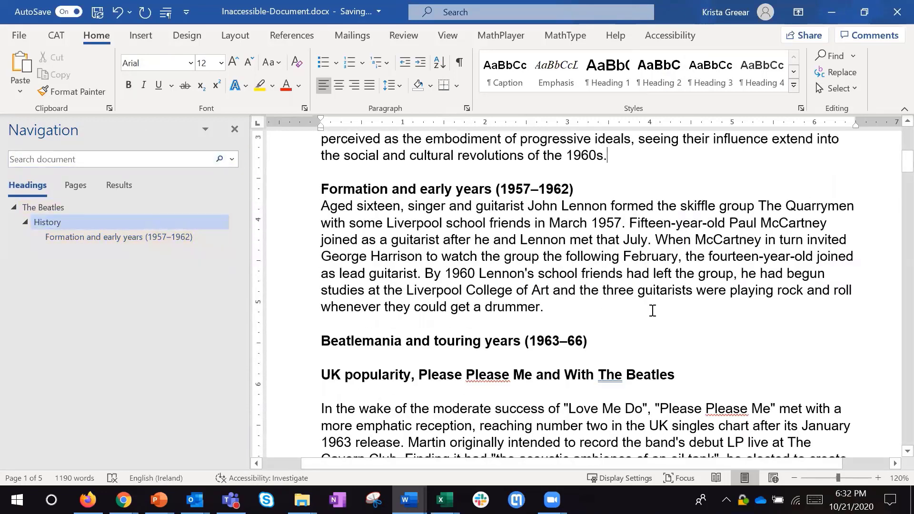
{"action": "left_click", "coordinate": [652, 310]}
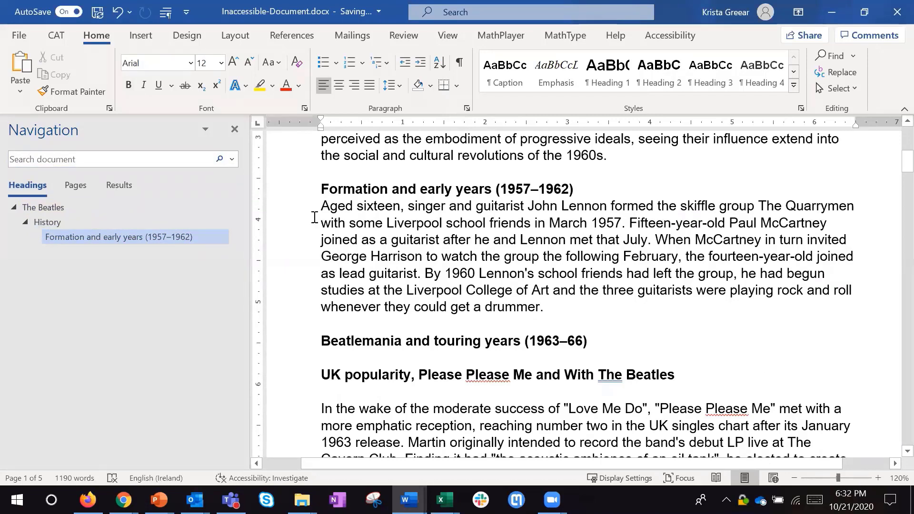
{"action": "left_click", "coordinate": [236, 129]}
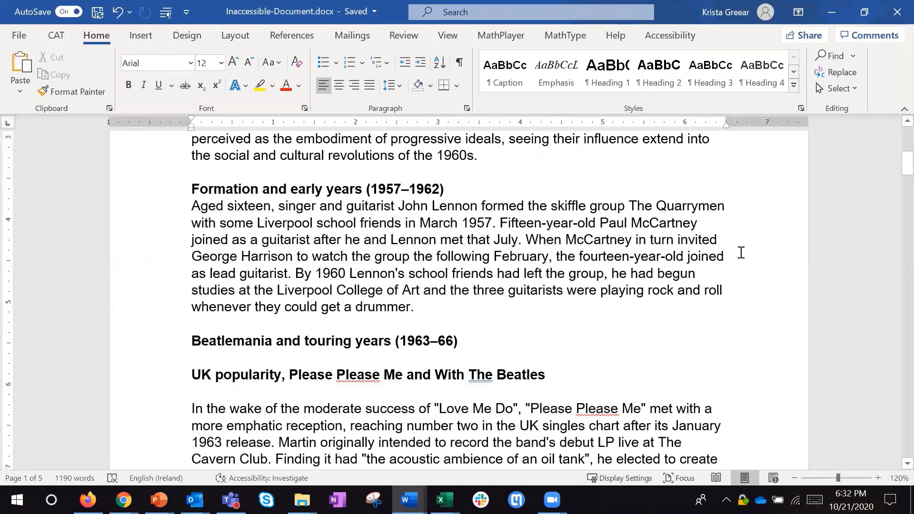
- Reopen the Navigation pane and display the heading outline instead of the search results
{"action": "key", "text": "ctrl+f"}
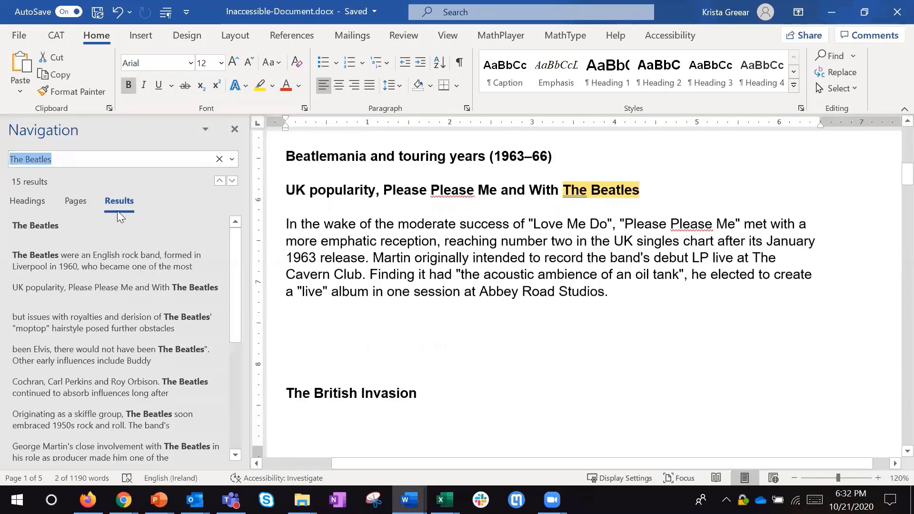
{"action": "left_click", "coordinate": [15, 202]}
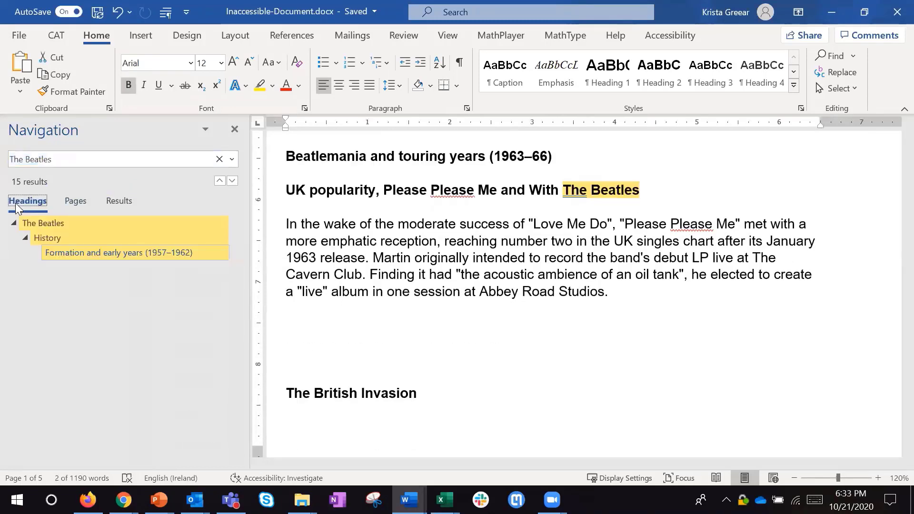
{"action": "left_click", "coordinate": [585, 320]}
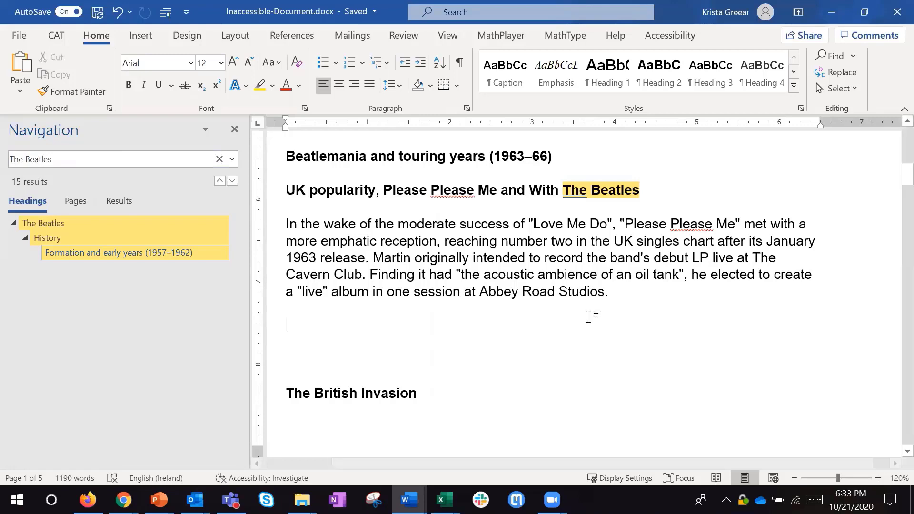
- Modify the Heading 1 style to use the Arial Black font at 22 pt without bold
{"action": "scroll", "coordinate": [590, 314], "scroll_direction": "up", "scroll_amount": 15}
{"action": "scroll", "coordinate": [594, 312], "scroll_direction": "up", "scroll_amount": 3}
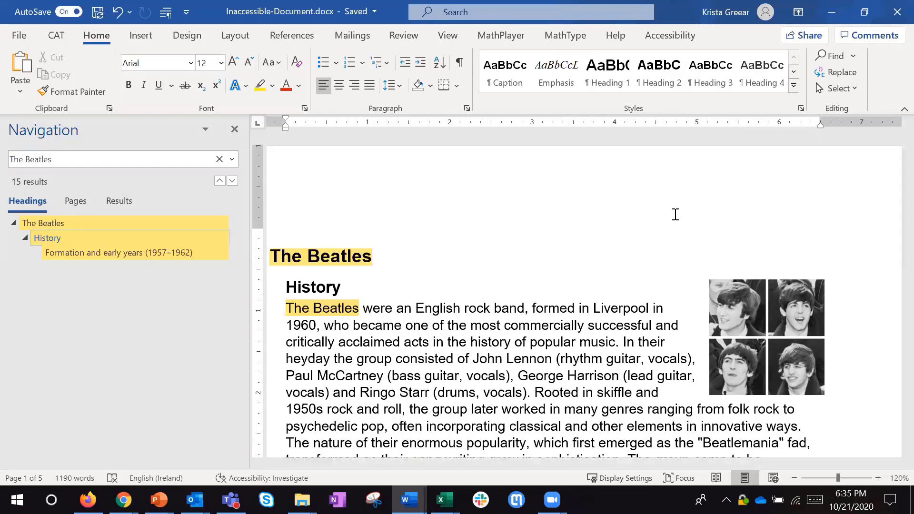
{"action": "right_click", "coordinate": [603, 81]}
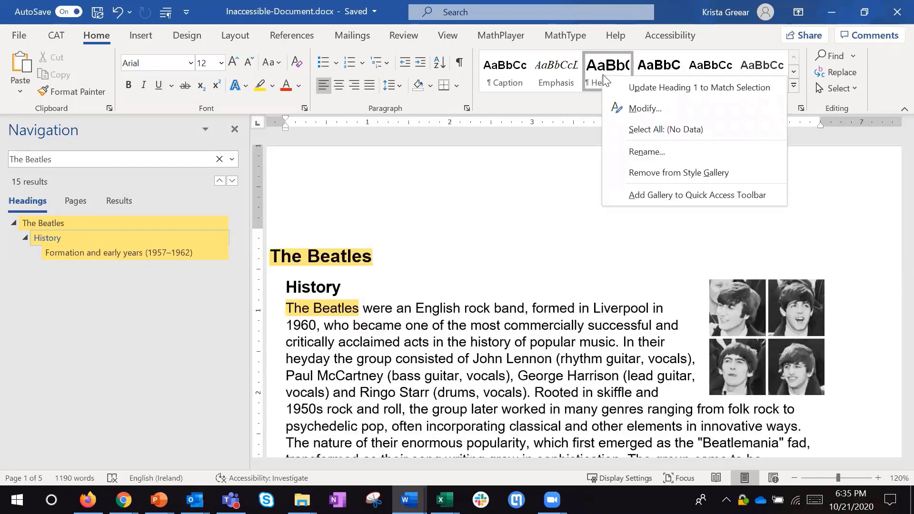
{"action": "left_click", "coordinate": [676, 112]}
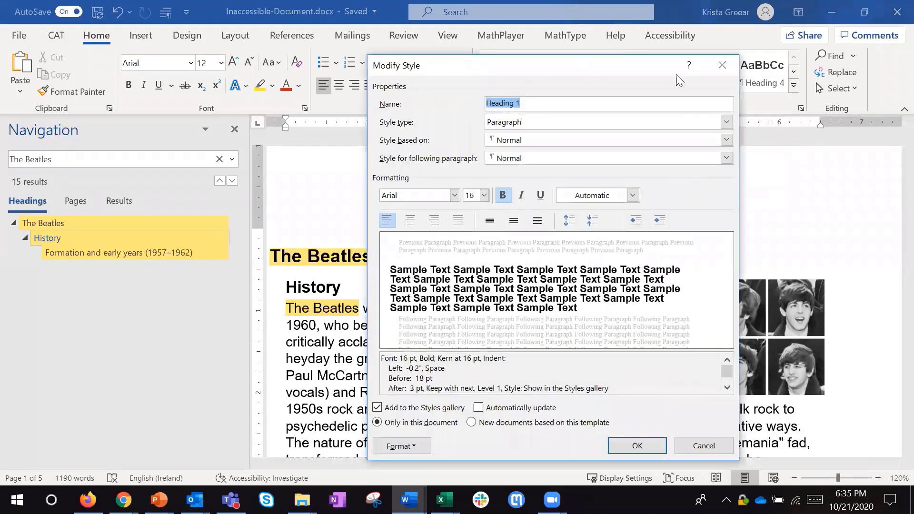
{"action": "left_click_drag", "start_coordinate": [640, 74], "coordinate": [578, 55]}
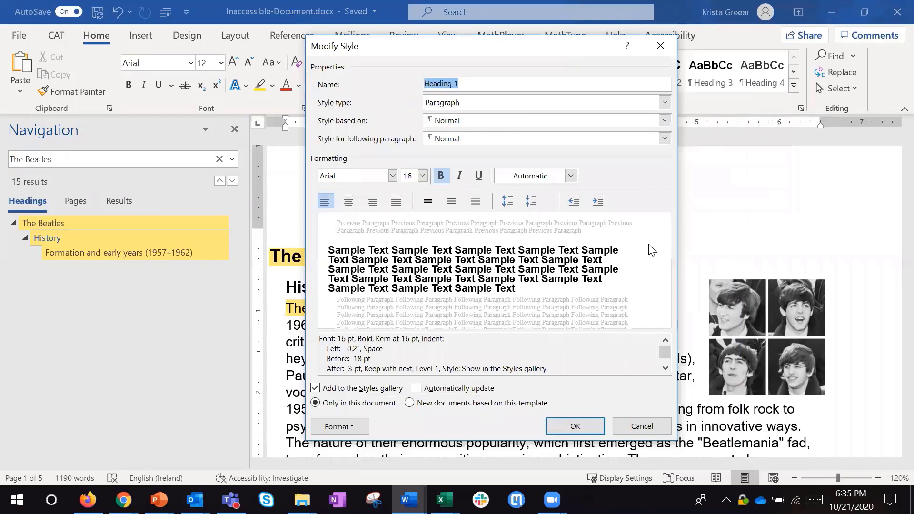
{"action": "left_click", "coordinate": [392, 176]}
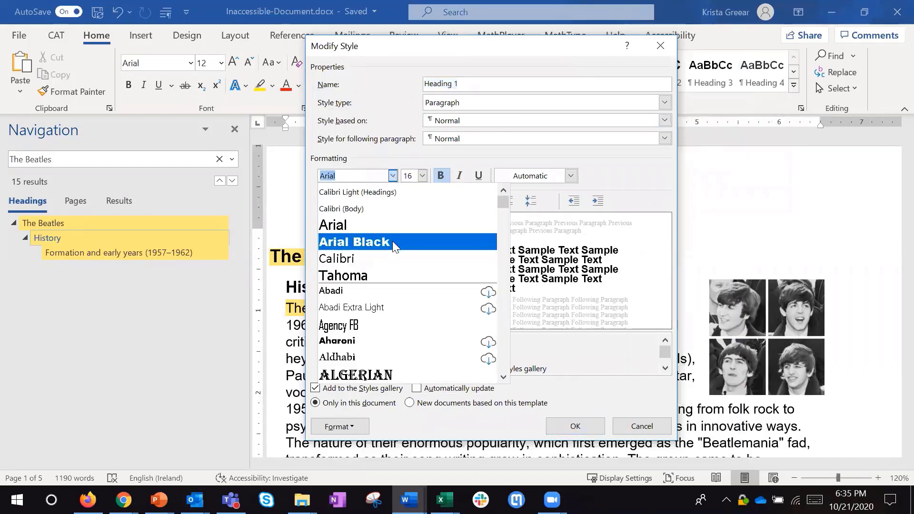
{"action": "left_click", "coordinate": [388, 250]}
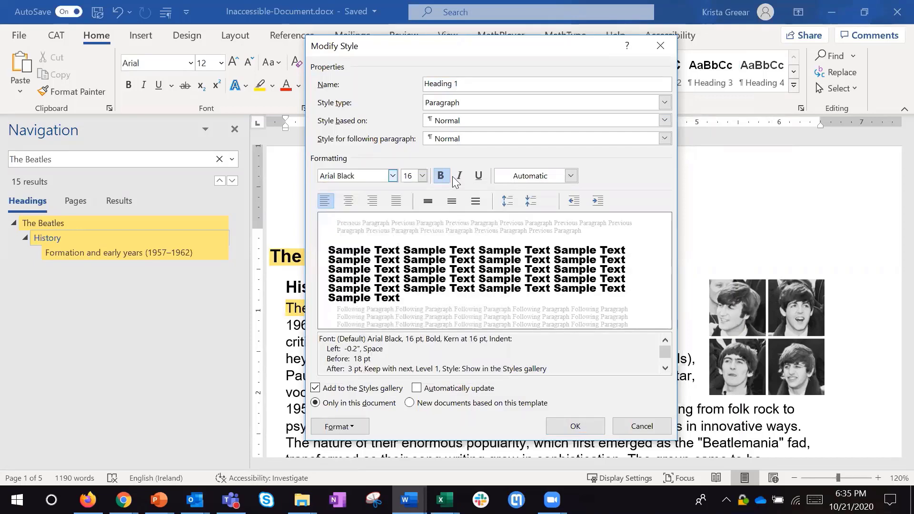
{"action": "left_click", "coordinate": [421, 176]}
{"action": "left_click", "coordinate": [407, 279]}
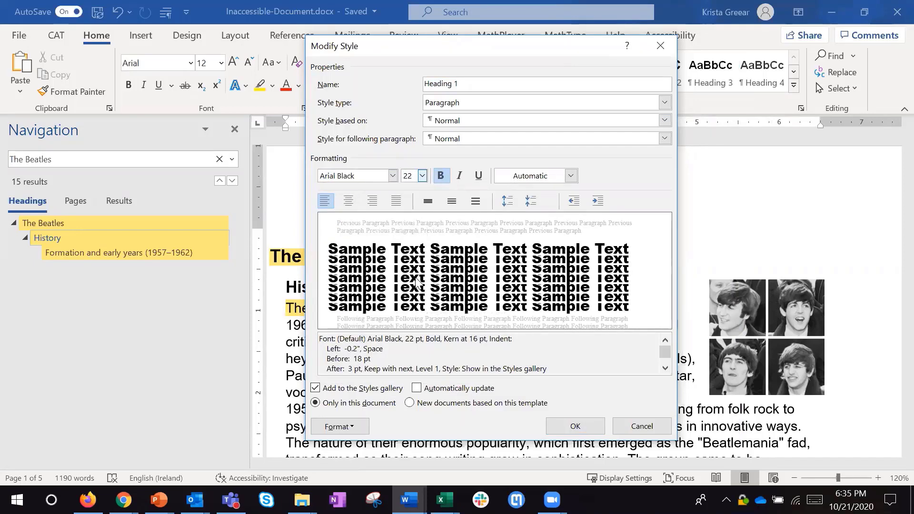
{"action": "left_click", "coordinate": [441, 176]}
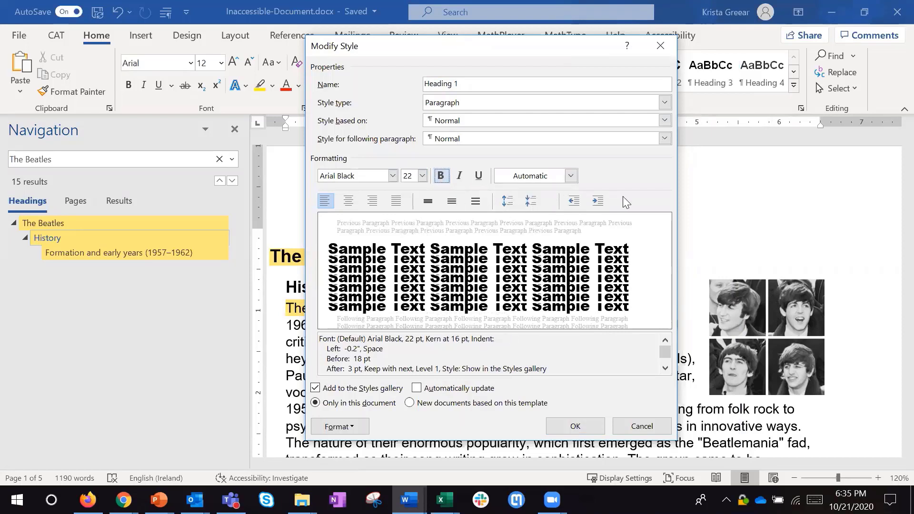
- Set the Heading 1 style's font color to the theme orange (Accent 2), enable automatic updating, and save the style changes
{"action": "left_click", "coordinate": [570, 176]}
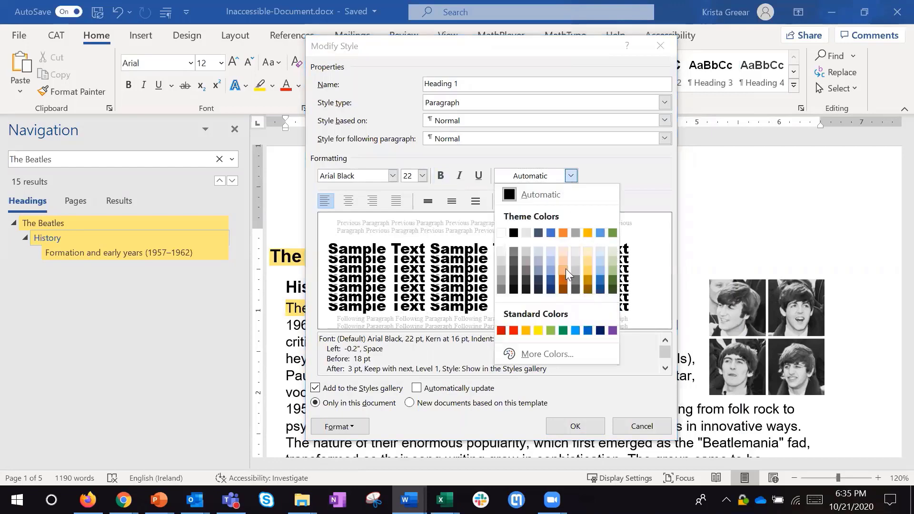
{"action": "left_click", "coordinate": [563, 233]}
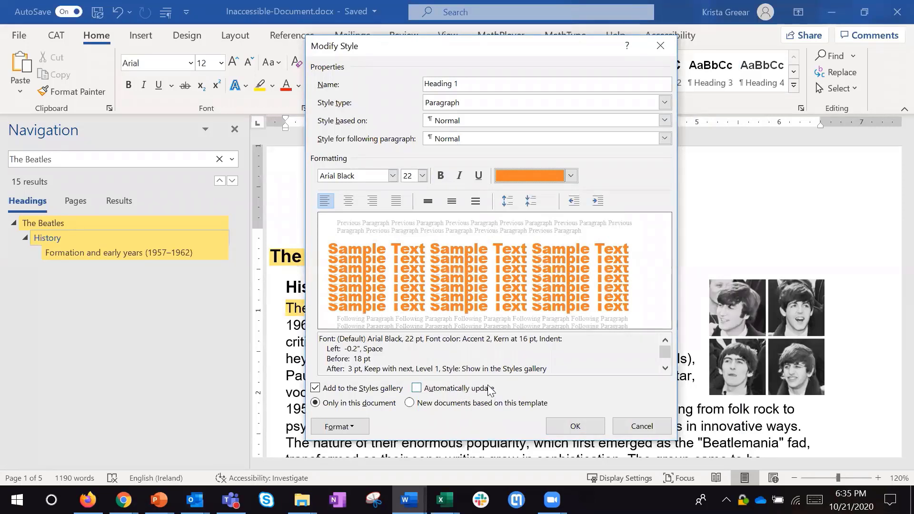
{"action": "left_click", "coordinate": [442, 389]}
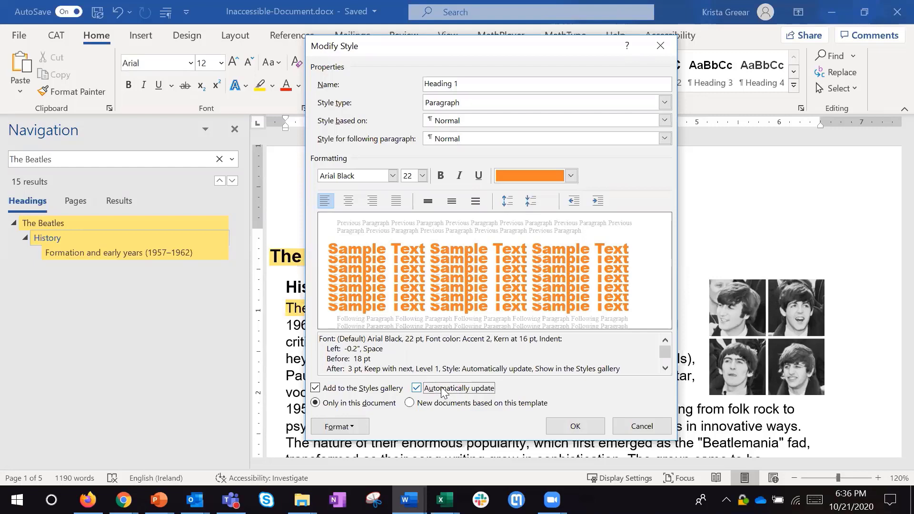
{"action": "left_click", "coordinate": [570, 427]}
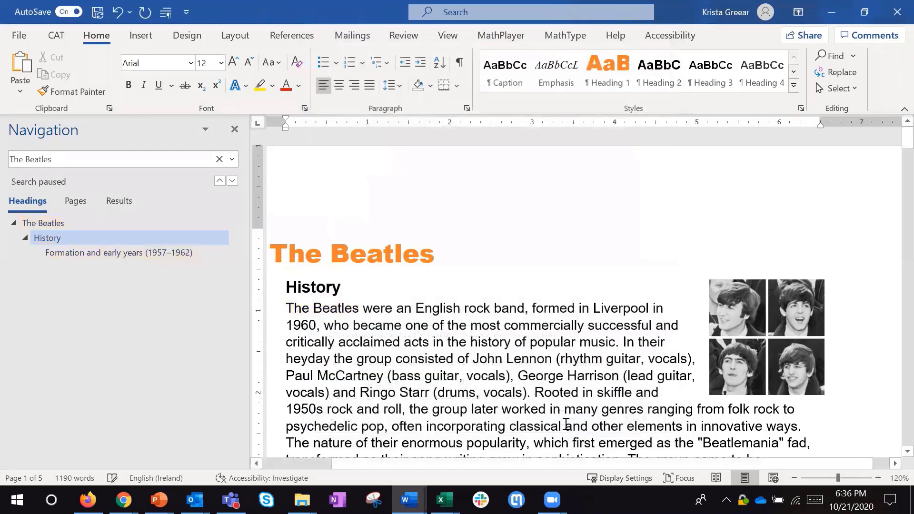
- Modify the Heading 2 style used by the "History" line to be italic, not bold, with a purple font color
{"action": "left_click", "coordinate": [505, 287]}
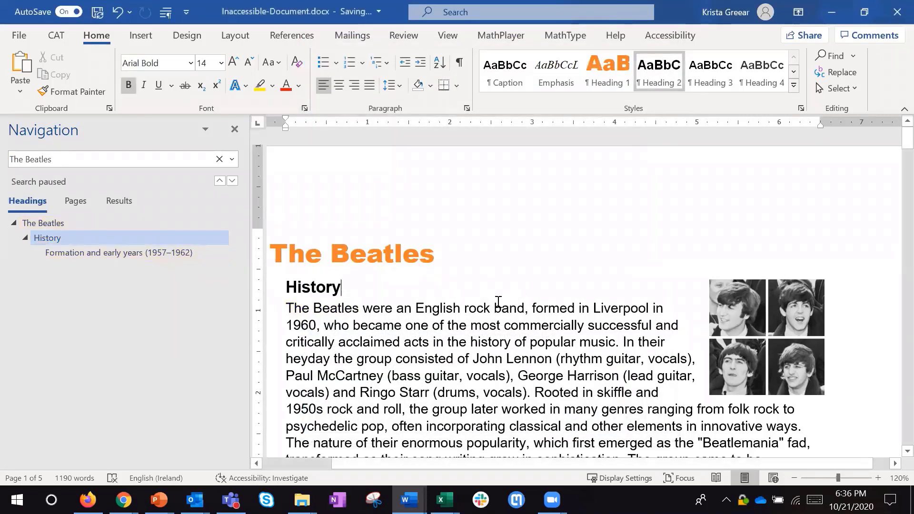
{"action": "left_click_drag", "start_coordinate": [246, 305], "coordinate": [216, 303]}
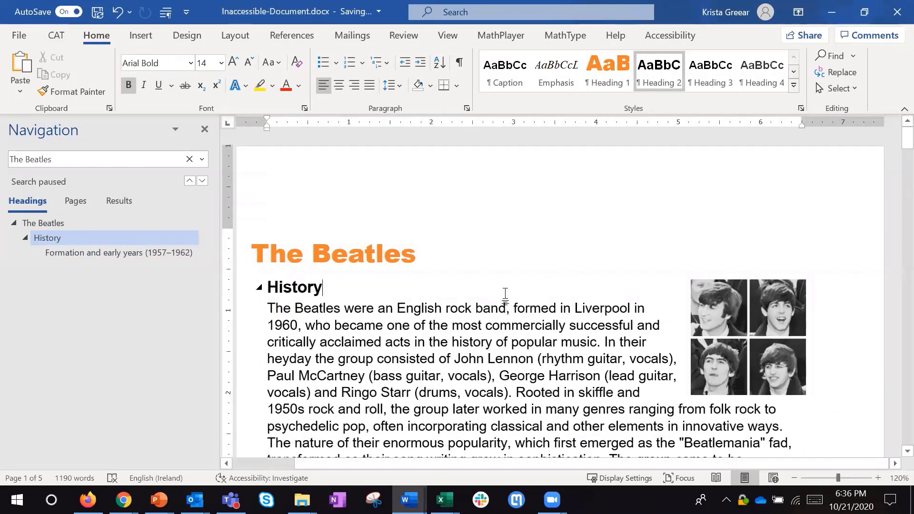
{"action": "right_click", "coordinate": [664, 74]}
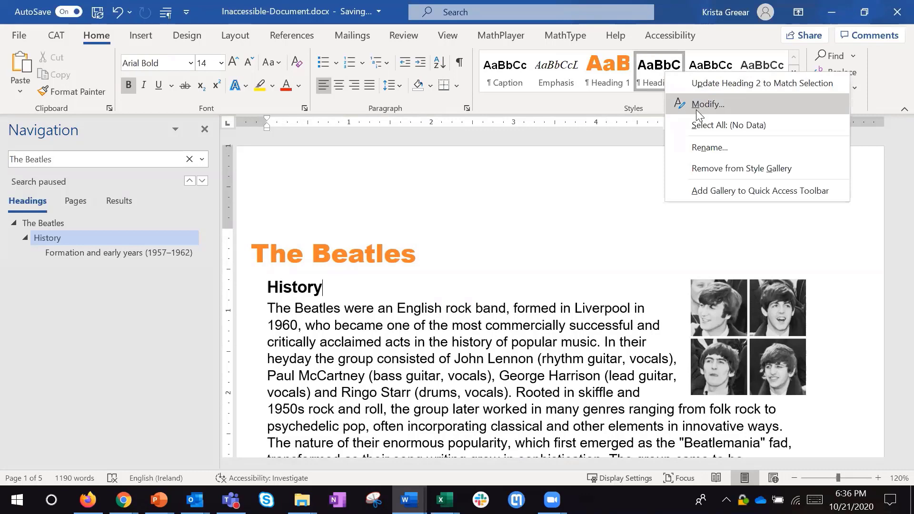
{"action": "left_click", "coordinate": [697, 111]}
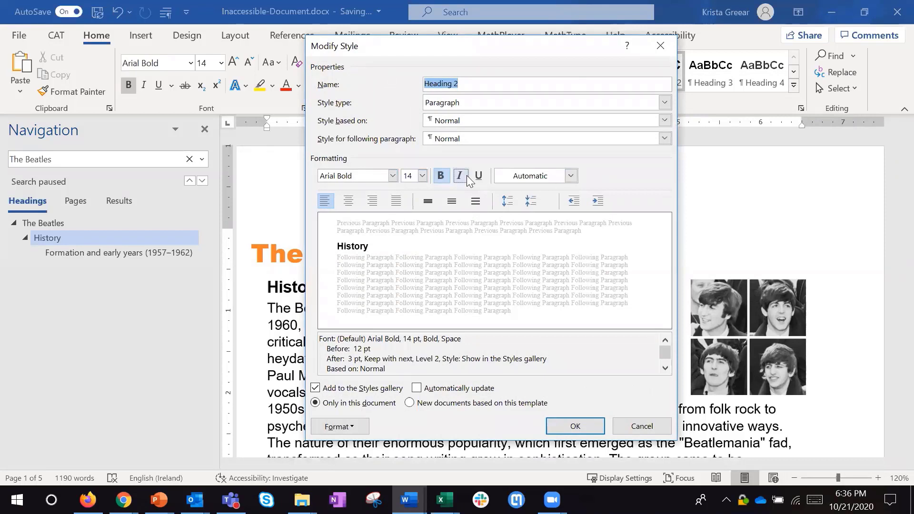
{"action": "left_click", "coordinate": [460, 176]}
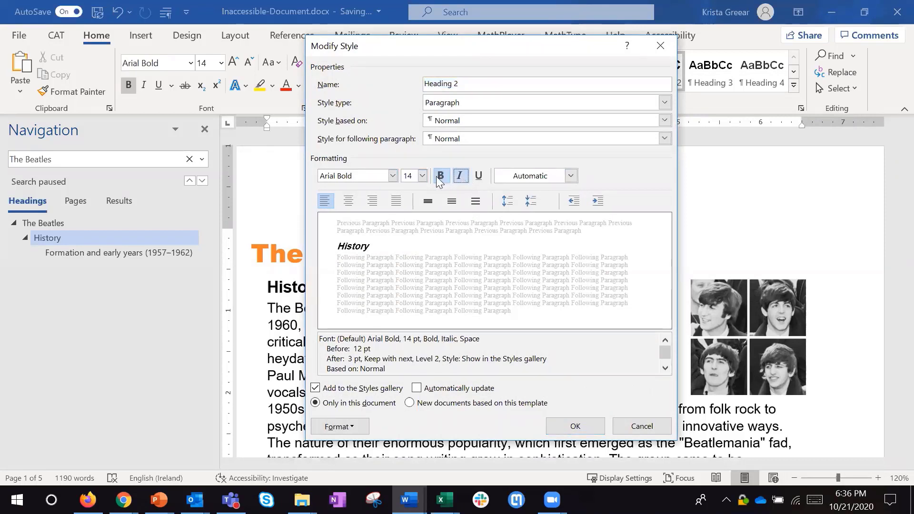
{"action": "left_click", "coordinate": [438, 175]}
{"action": "left_click", "coordinate": [571, 176]}
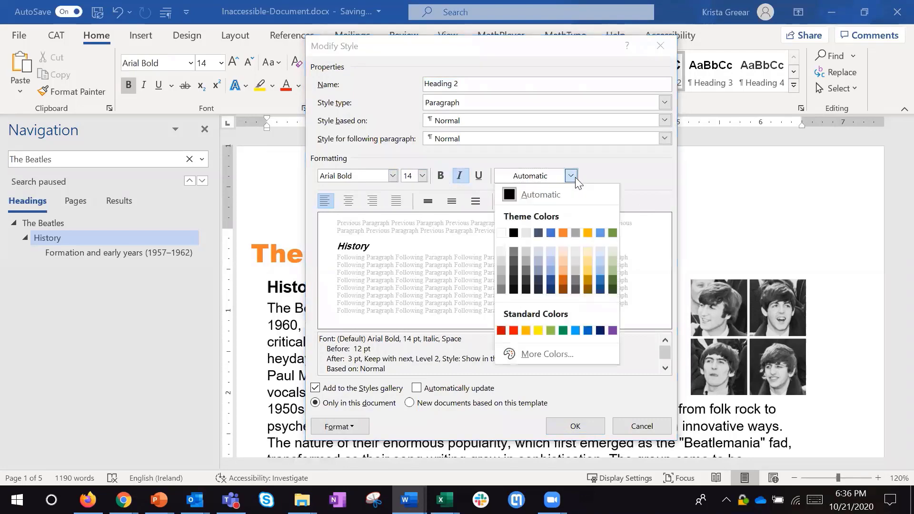
{"action": "left_click", "coordinate": [612, 330]}
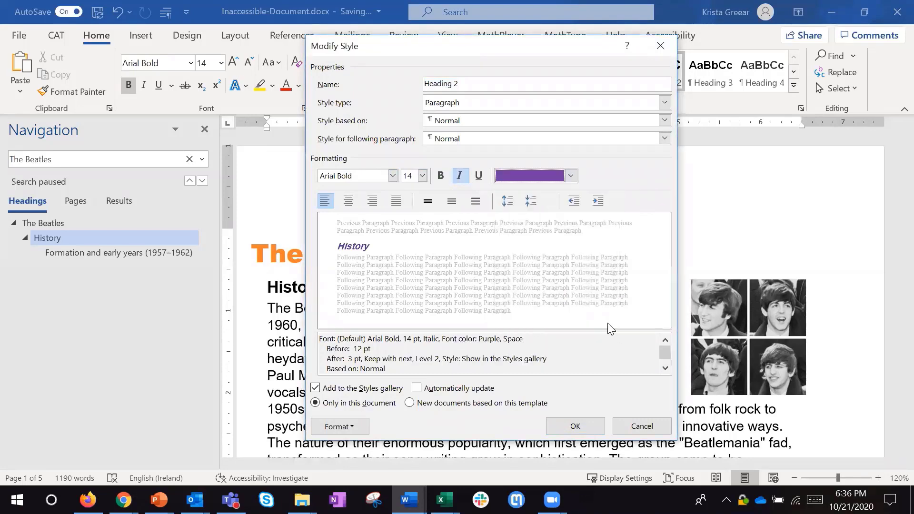
- Add a ½ pt single-line bottom border to the Heading 2 style, enable automatic updating, and save the style changes
{"action": "left_click", "coordinate": [339, 427]}
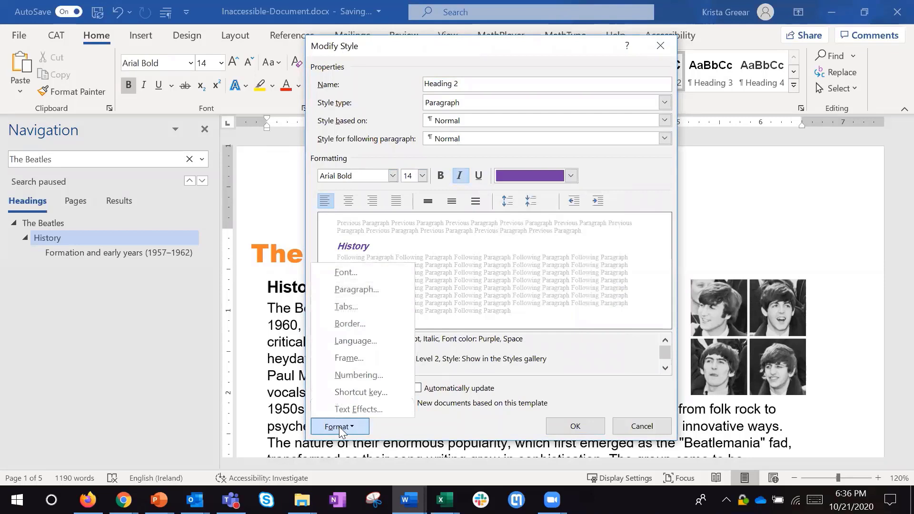
{"action": "left_click", "coordinate": [362, 323]}
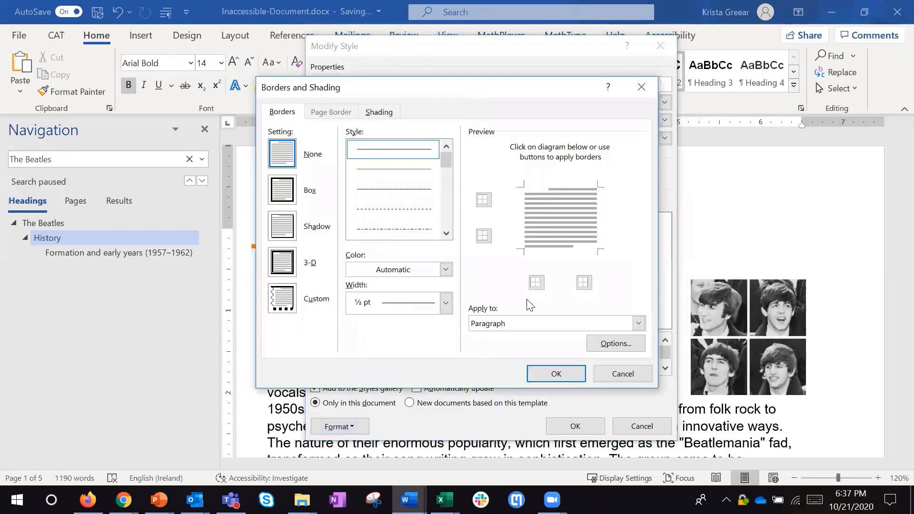
{"action": "left_click", "coordinate": [484, 235]}
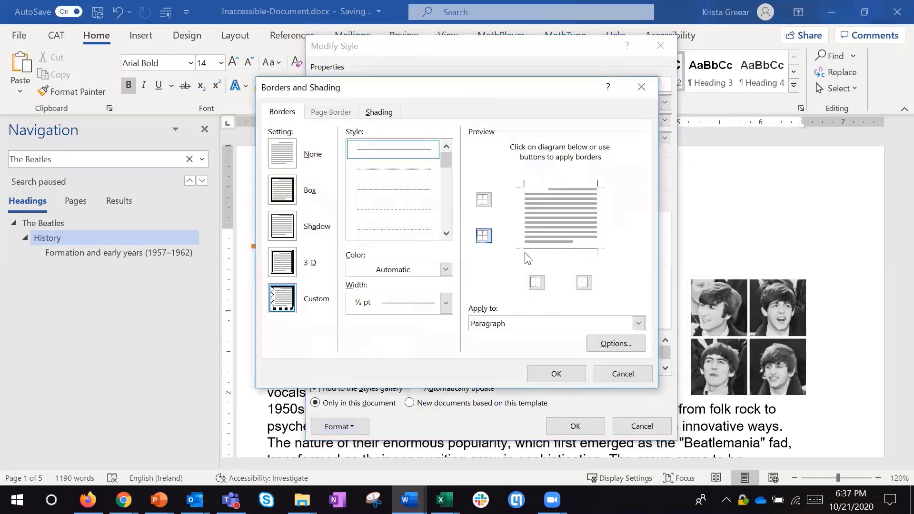
{"action": "left_click", "coordinate": [556, 374]}
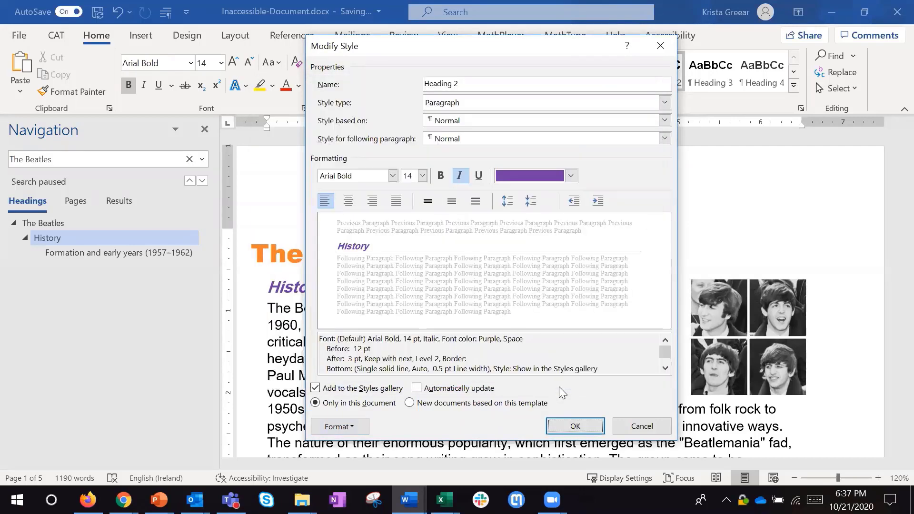
{"action": "left_click", "coordinate": [479, 394]}
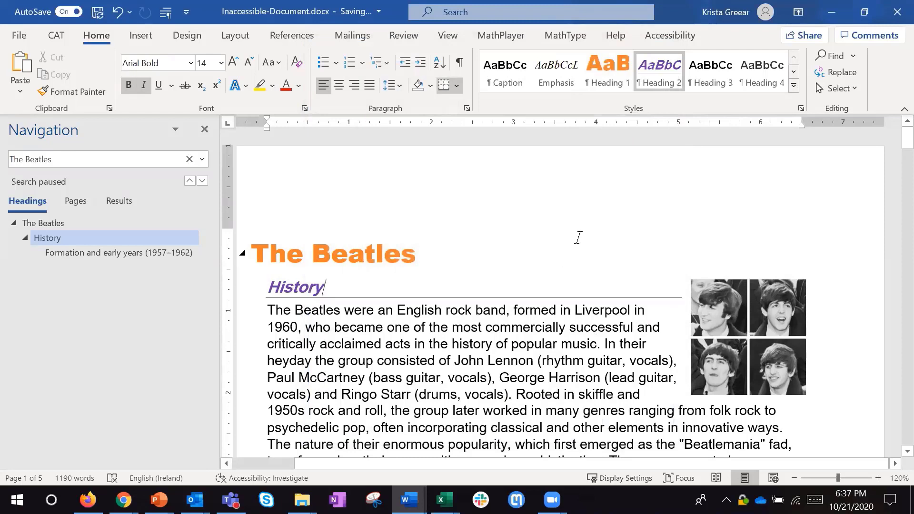
- Apply the Heading 2 style to "The British Invasion" line
{"action": "scroll", "coordinate": [500, 281], "scroll_direction": "down", "scroll_amount": 1}
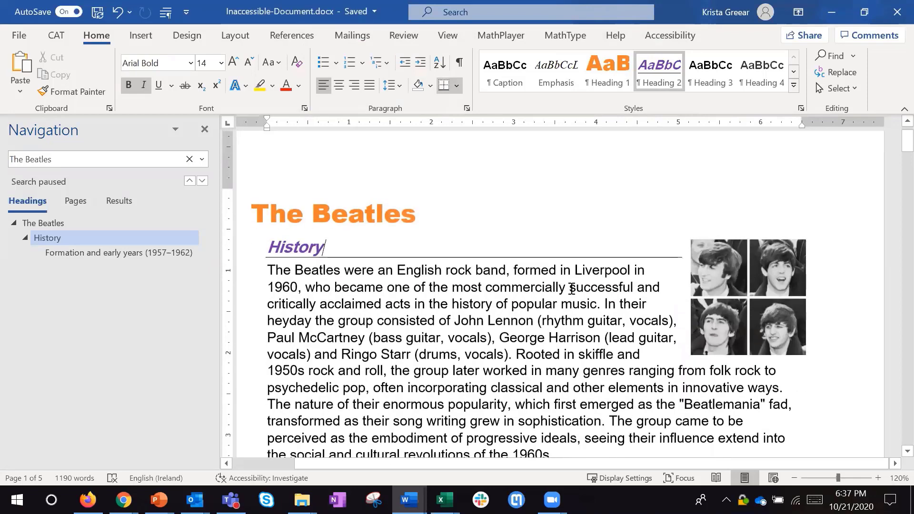
{"action": "scroll", "coordinate": [431, 282], "scroll_direction": "down", "scroll_amount": 1}
{"action": "scroll", "coordinate": [435, 279], "scroll_direction": "down", "scroll_amount": 1}
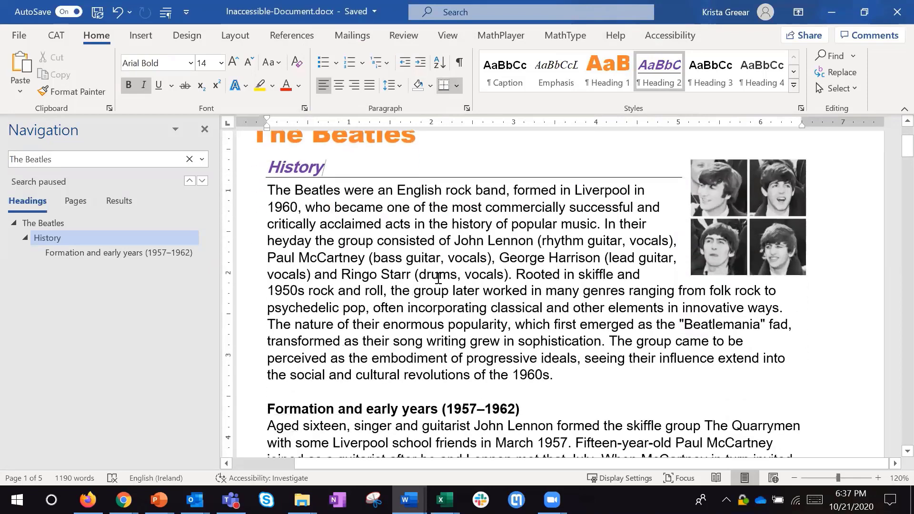
{"action": "scroll", "coordinate": [437, 278], "scroll_direction": "down", "scroll_amount": 10}
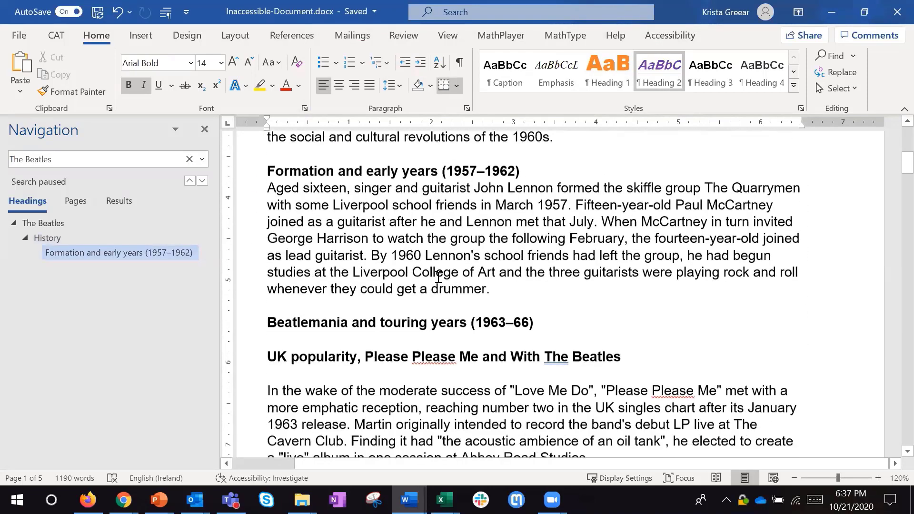
{"action": "scroll", "coordinate": [408, 280], "scroll_direction": "down", "scroll_amount": 13}
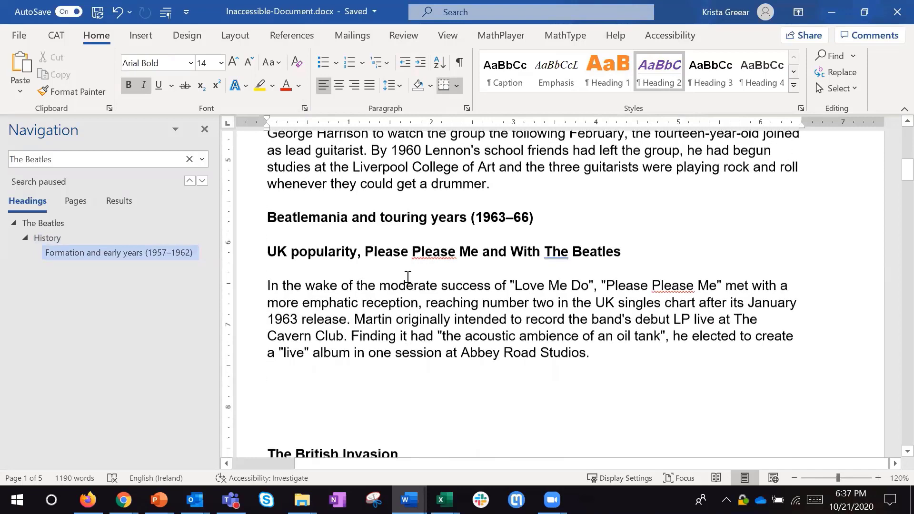
{"action": "scroll", "coordinate": [402, 274], "scroll_direction": "up", "scroll_amount": 6}
{"action": "scroll", "coordinate": [390, 275], "scroll_direction": "up", "scroll_amount": 1}
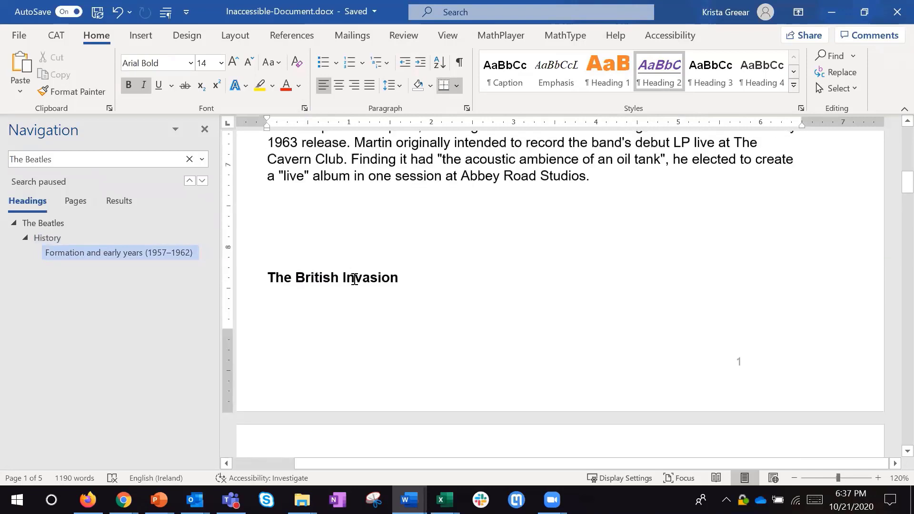
{"action": "left_click", "coordinate": [354, 278]}
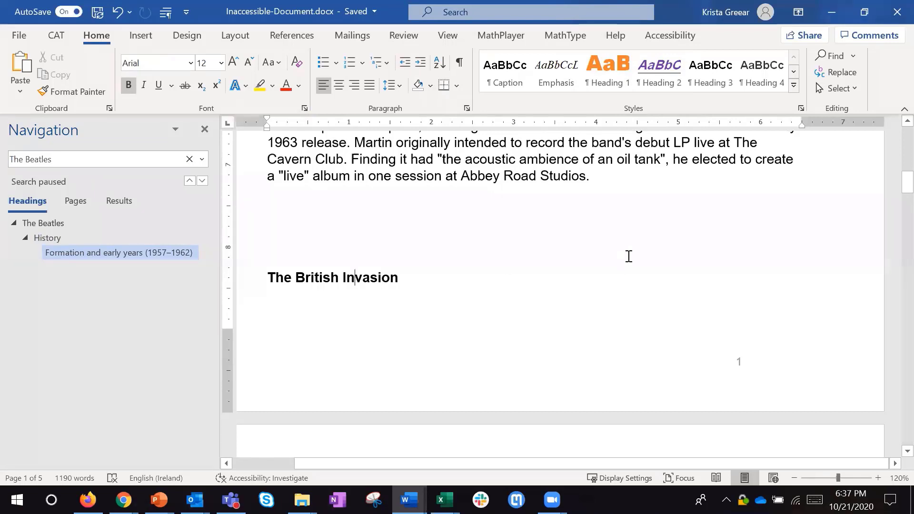
{"action": "left_click", "coordinate": [663, 76]}
{"action": "left_click", "coordinate": [665, 78]}
{"action": "scroll", "coordinate": [702, 329], "scroll_direction": "down", "scroll_amount": 2}
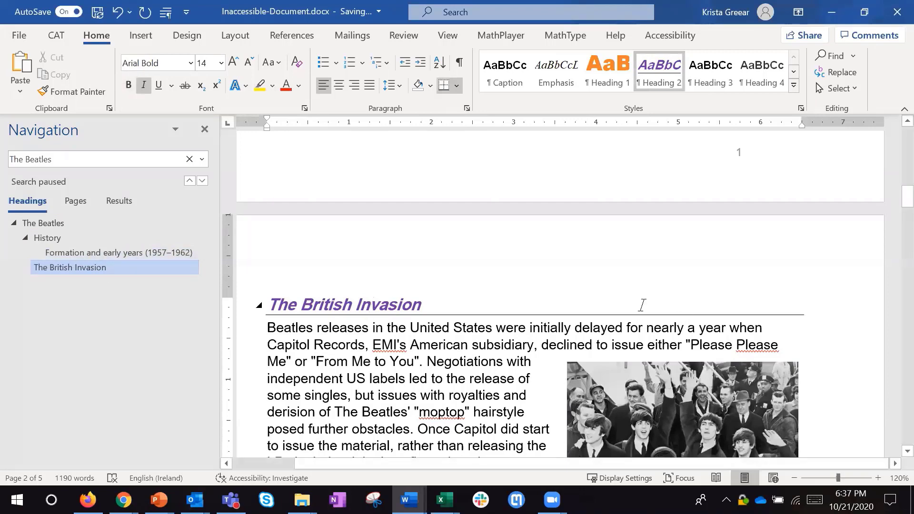
{"action": "scroll", "coordinate": [641, 305], "scroll_direction": "down", "scroll_amount": 3}
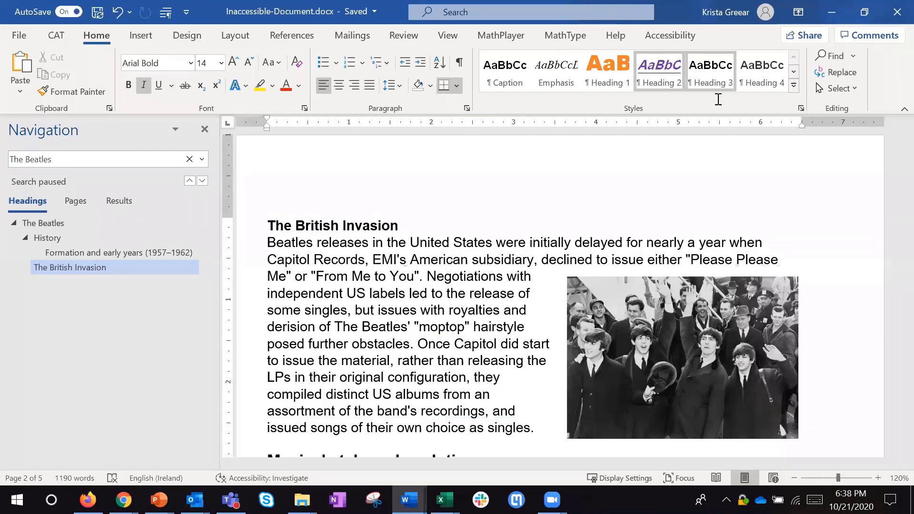
{"action": "left_click", "coordinate": [428, 347]}
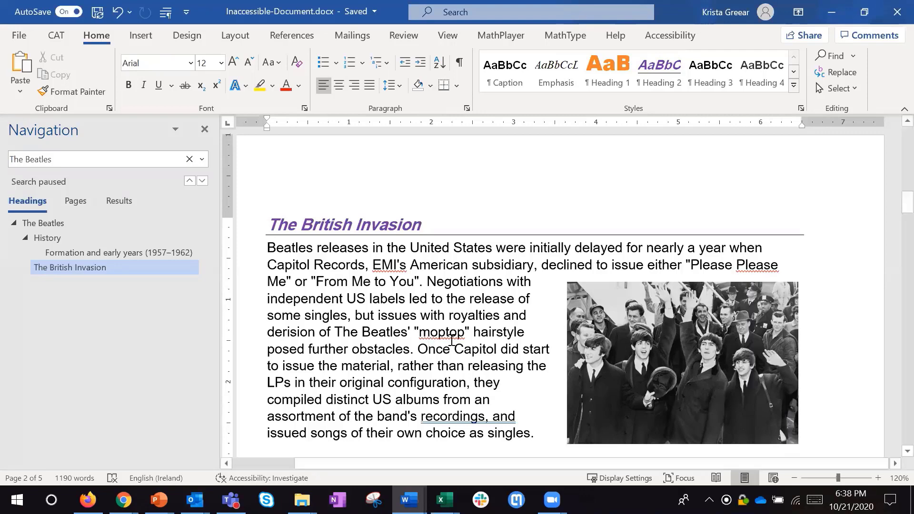
- Insert an empty paragraph above the "The Beatles" title and give it the Normal style
{"action": "scroll", "coordinate": [467, 340], "scroll_direction": "up", "scroll_amount": 4}
{"action": "scroll", "coordinate": [467, 340], "scroll_direction": "up", "scroll_amount": 10}
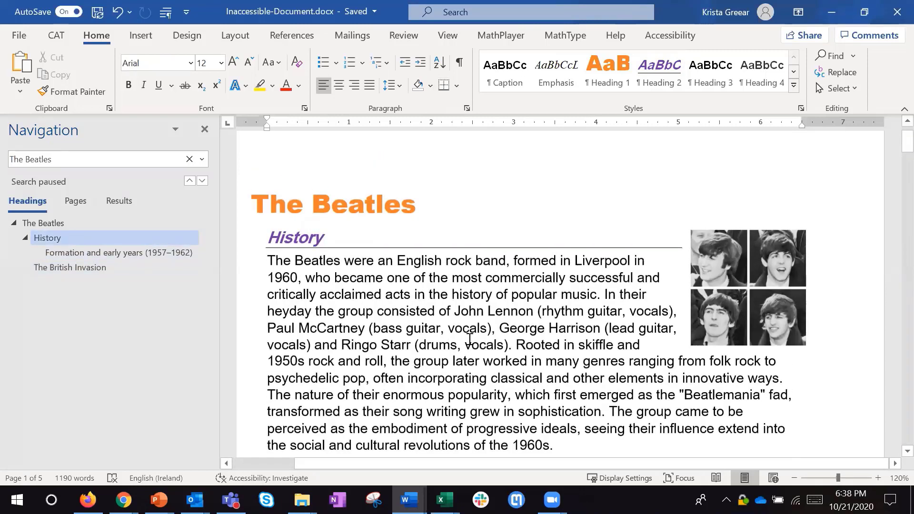
{"action": "scroll", "coordinate": [522, 254], "scroll_direction": "up", "scroll_amount": 1}
{"action": "left_click", "coordinate": [526, 248]}
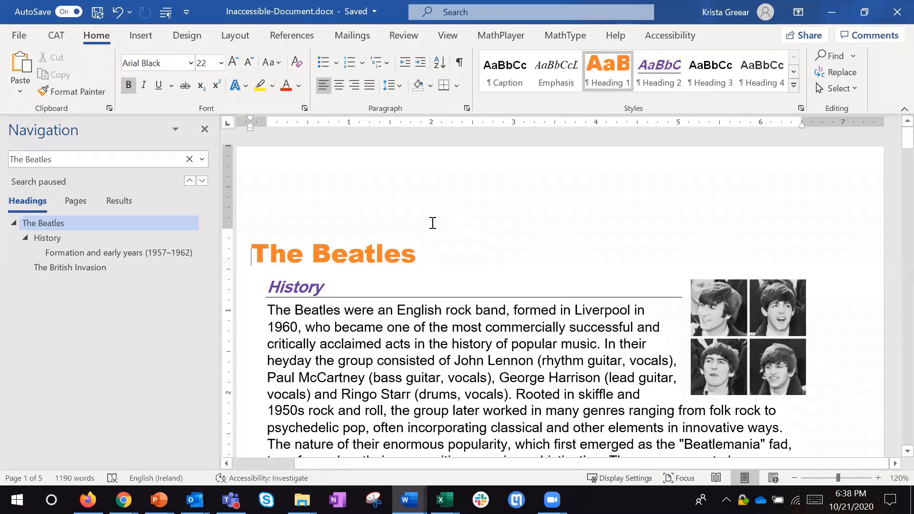
{"action": "key", "text": "Return"}
{"action": "key", "text": "Up"}
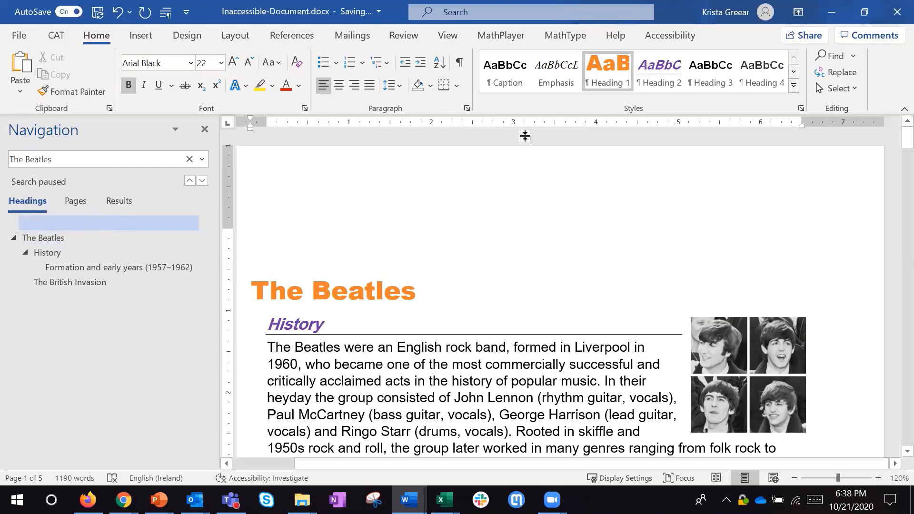
{"action": "left_click", "coordinate": [793, 72]}
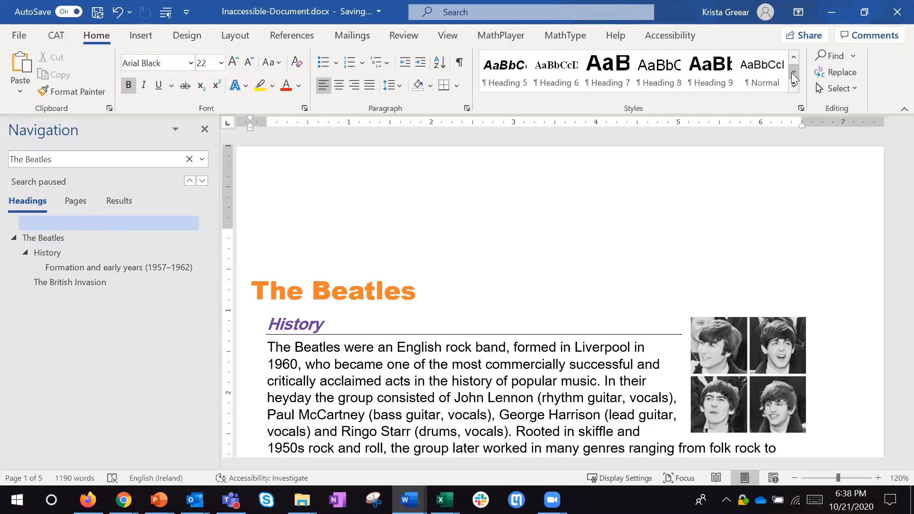
{"action": "left_click", "coordinate": [791, 73]}
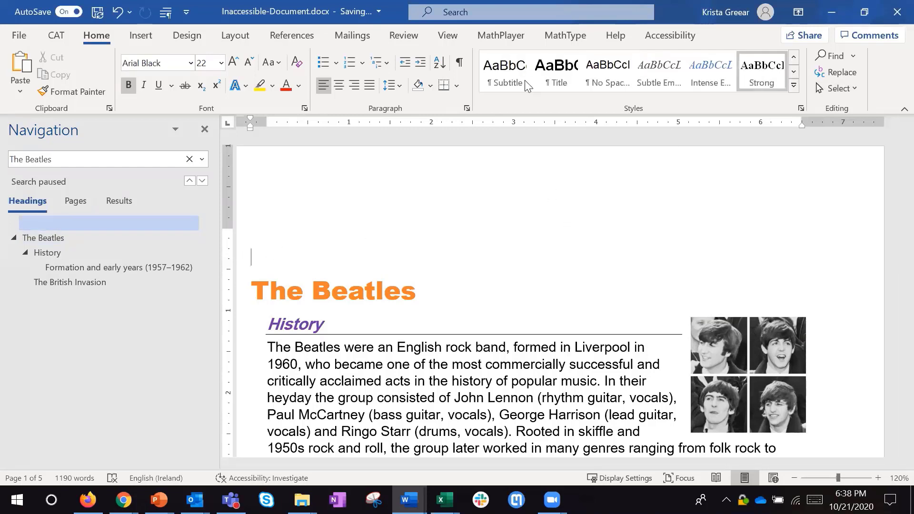
{"action": "left_click", "coordinate": [793, 58]}
{"action": "key", "text": "ctrl+z"}
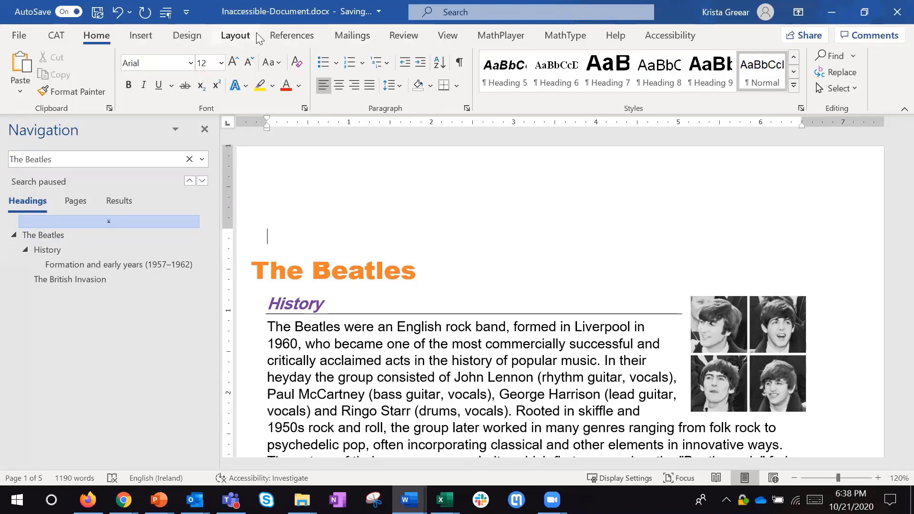
- Insert an Automatic Table 1 table of contents in the empty paragraph above the title
{"action": "left_click", "coordinate": [295, 37]}
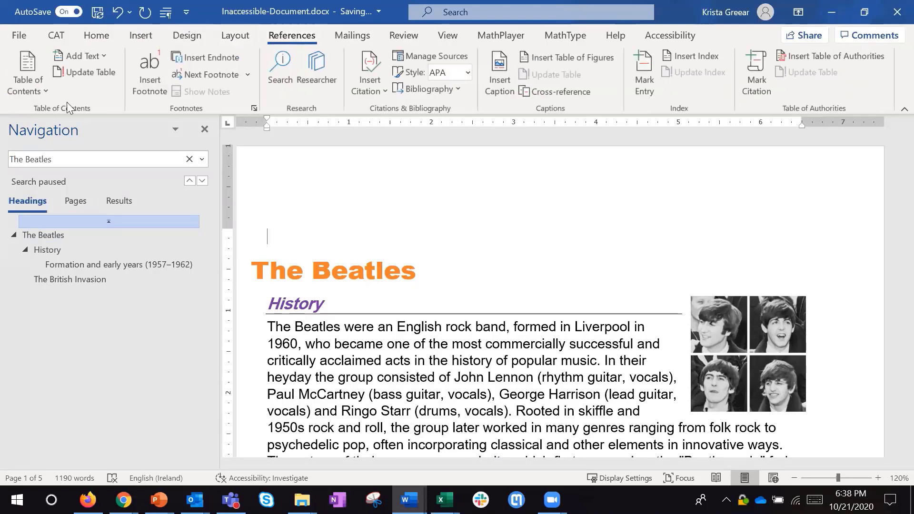
{"action": "left_click", "coordinate": [43, 89]}
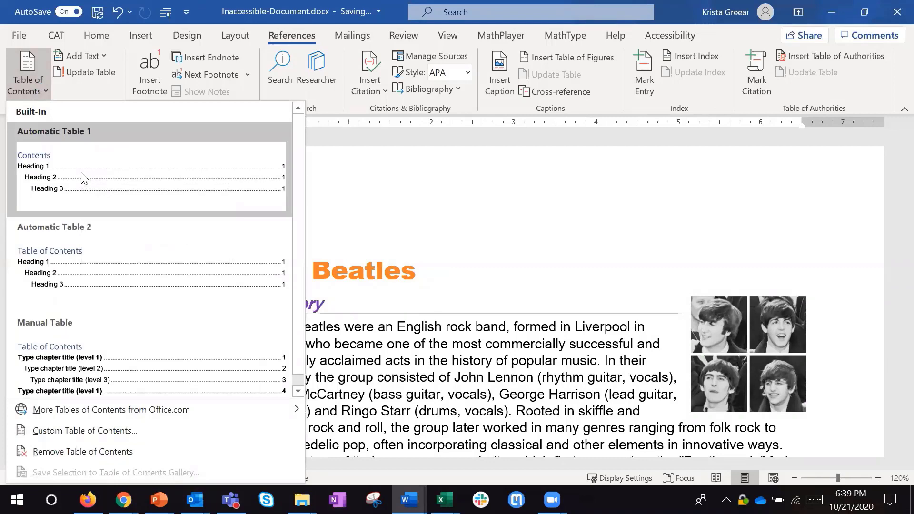
{"action": "left_click", "coordinate": [82, 176]}
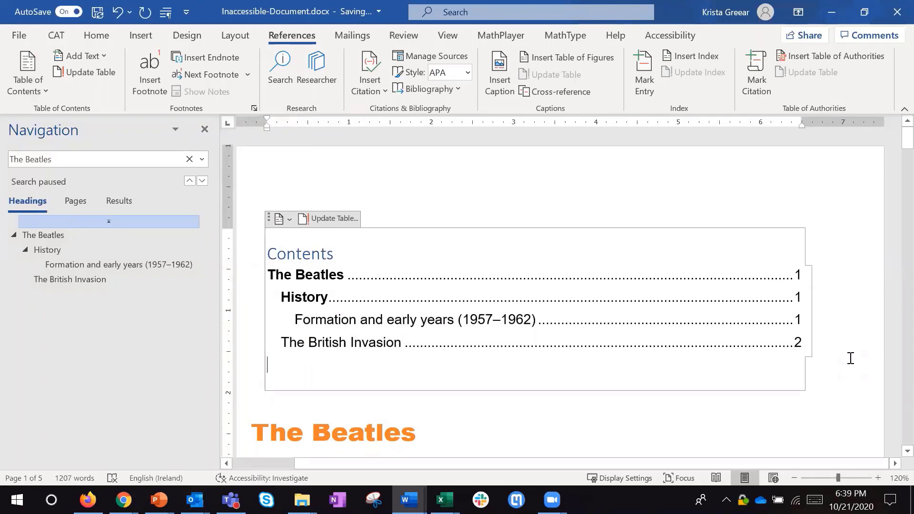
{"action": "scroll", "coordinate": [851, 357], "scroll_direction": "down", "scroll_amount": 1}
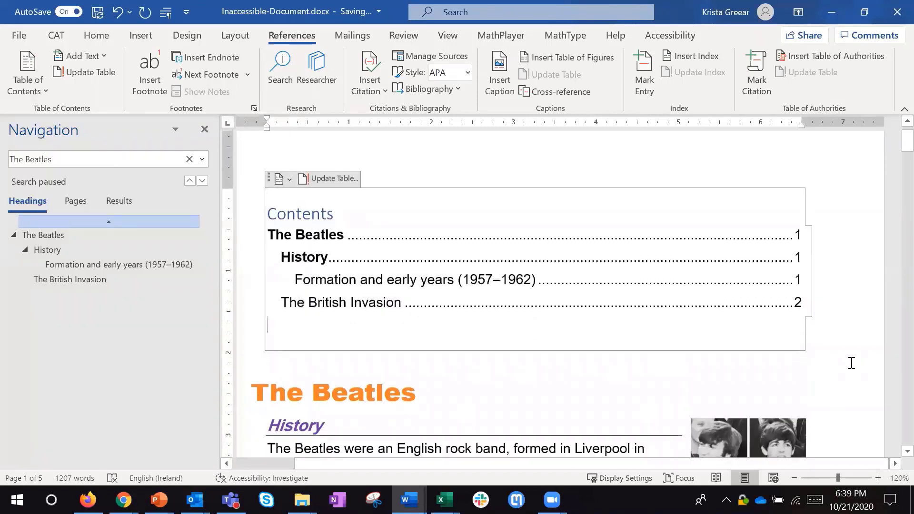
- Insert a page break directly before the "The British Invasion" heading so the section starts on a new page
{"action": "scroll", "coordinate": [534, 332], "scroll_direction": "down", "scroll_amount": 2}
{"action": "scroll", "coordinate": [552, 329], "scroll_direction": "down", "scroll_amount": 3}
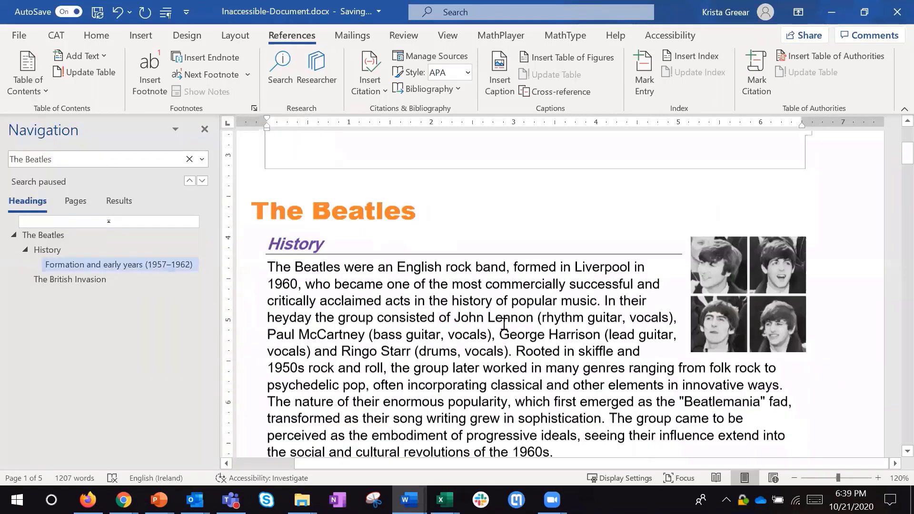
{"action": "scroll", "coordinate": [504, 324], "scroll_direction": "down", "scroll_amount": 12}
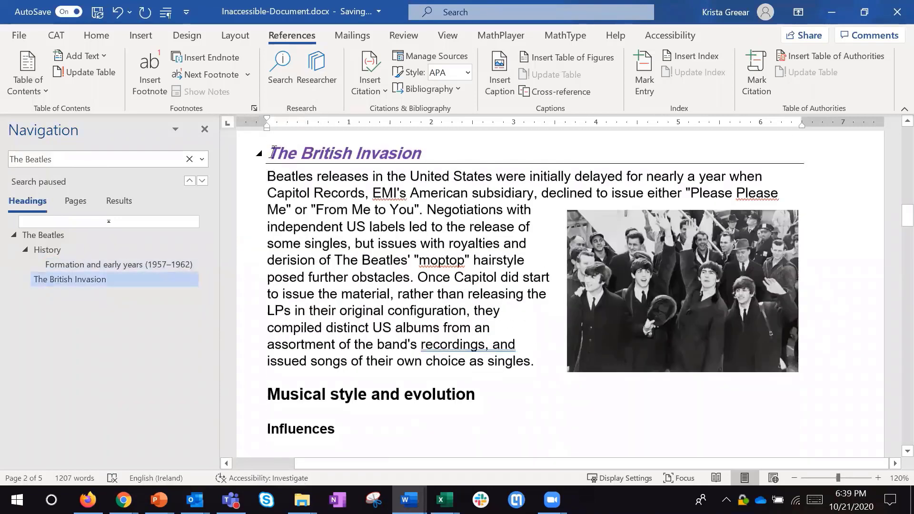
{"action": "left_click", "coordinate": [272, 152]}
{"action": "key", "text": "ctrl+Return"}
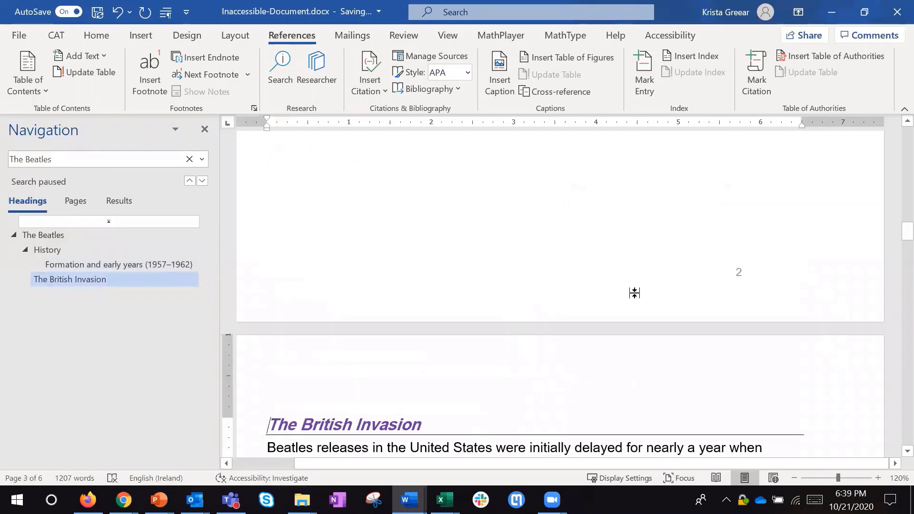
- Update the entire table of contents, including headings and page numbers
{"action": "scroll", "coordinate": [634, 292], "scroll_direction": "down", "scroll_amount": 10}
{"action": "scroll", "coordinate": [700, 297], "scroll_direction": "up", "scroll_amount": 12}
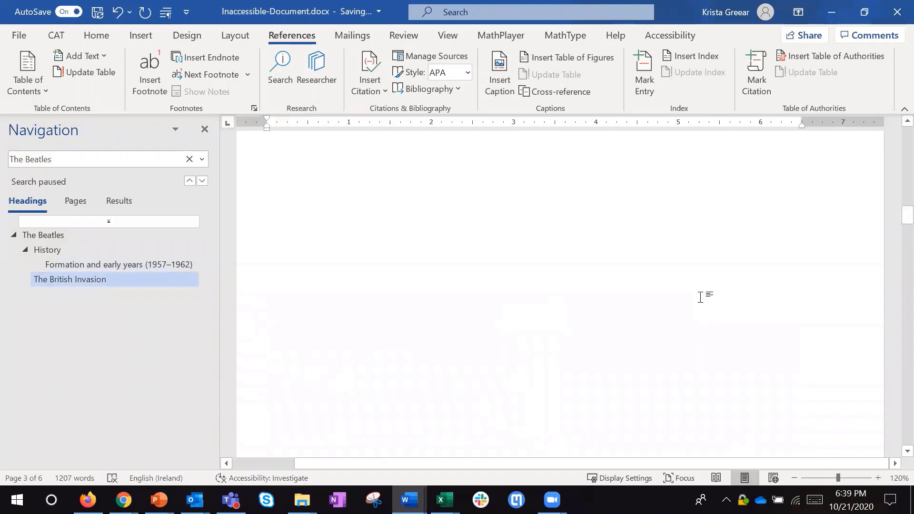
{"action": "scroll", "coordinate": [700, 297], "scroll_direction": "up", "scroll_amount": 15}
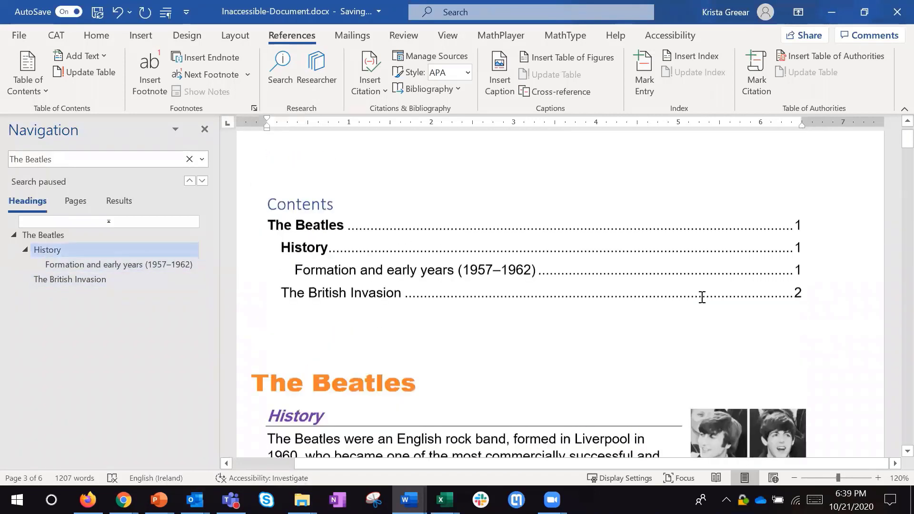
{"action": "left_click", "coordinate": [537, 267]}
{"action": "left_click", "coordinate": [337, 219]}
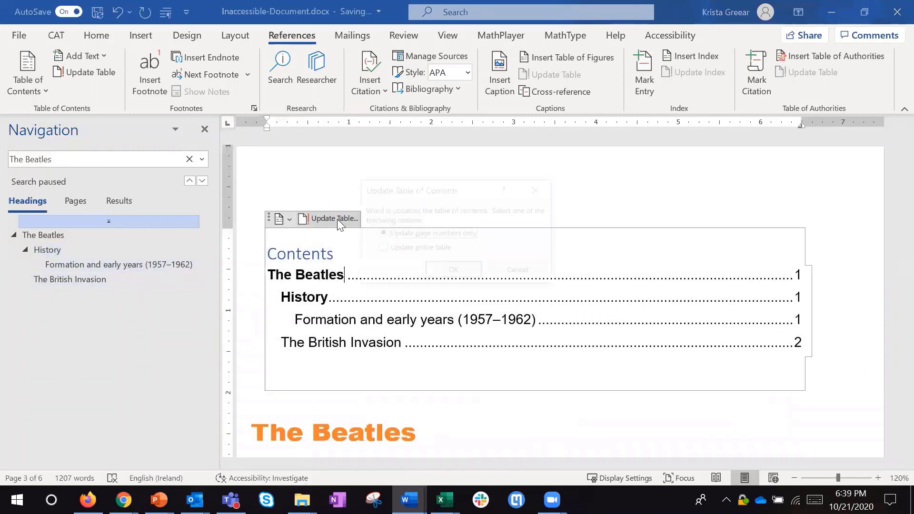
{"action": "left_click", "coordinate": [428, 248]}
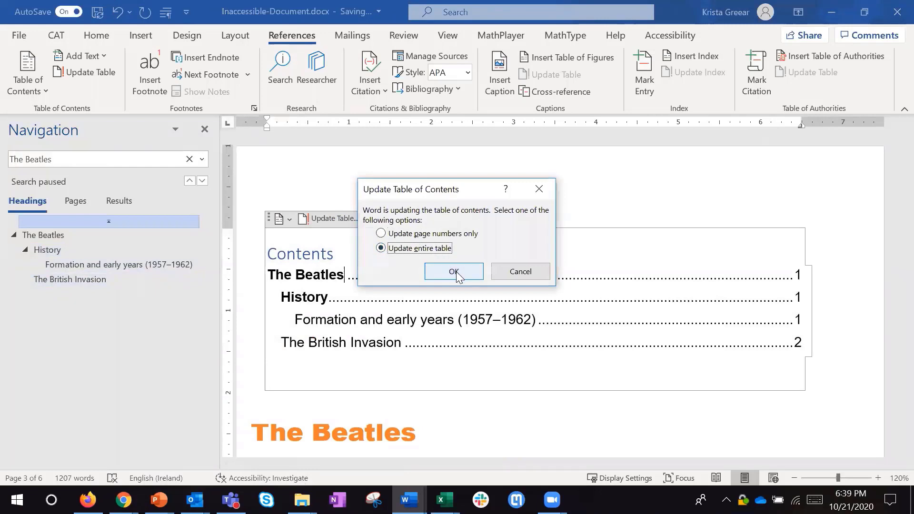
{"action": "left_click", "coordinate": [456, 273]}
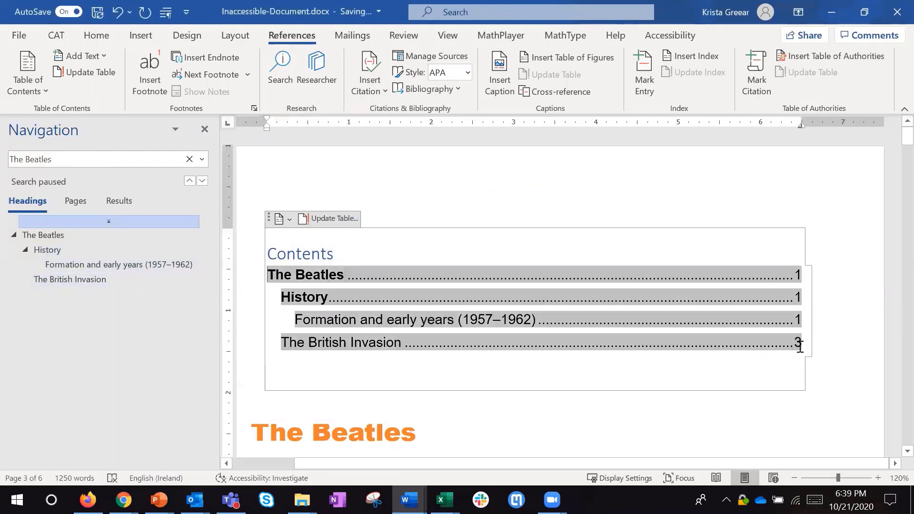
{"action": "left_click", "coordinate": [824, 344]}
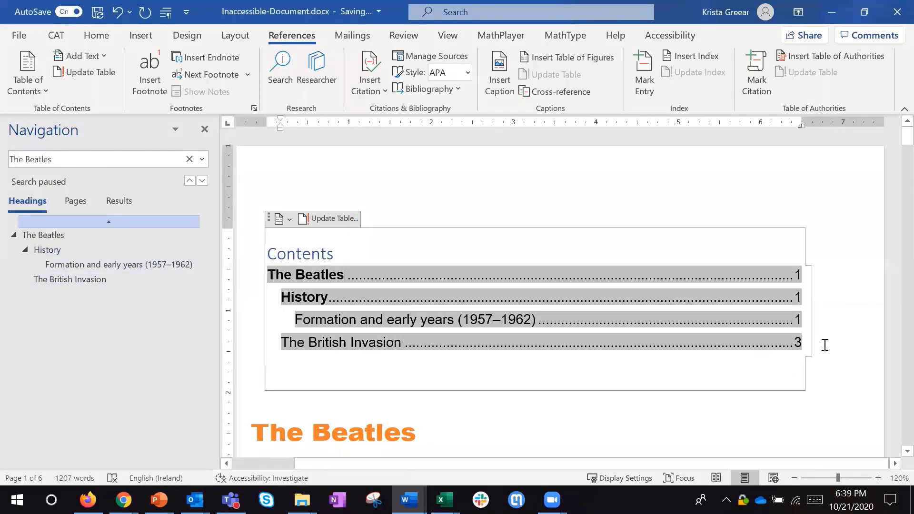